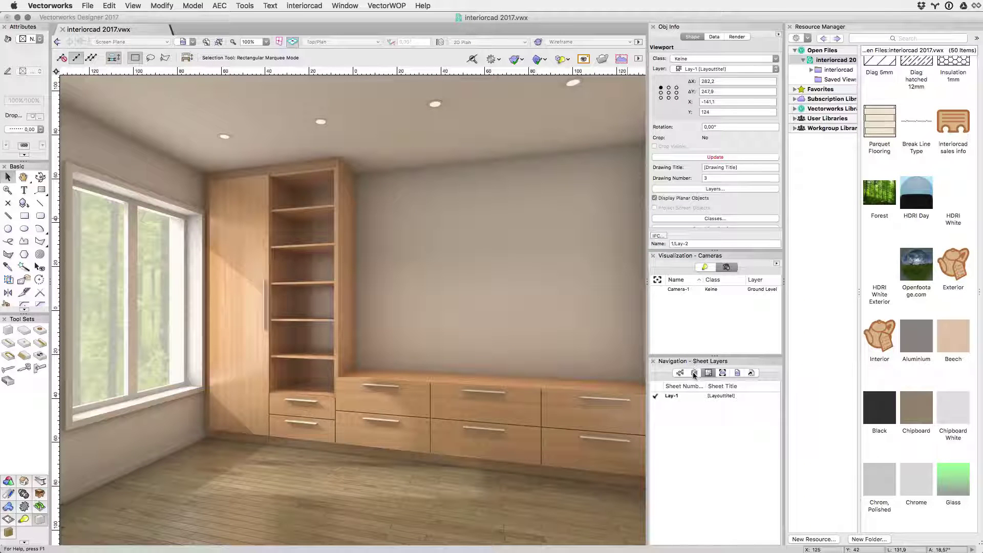
- Switch to the Ground Level design layer, then open the tall cabinet's group for editing
{"action": "left_click", "coordinate": [694, 373]}
{"action": "left_click", "coordinate": [679, 409]}
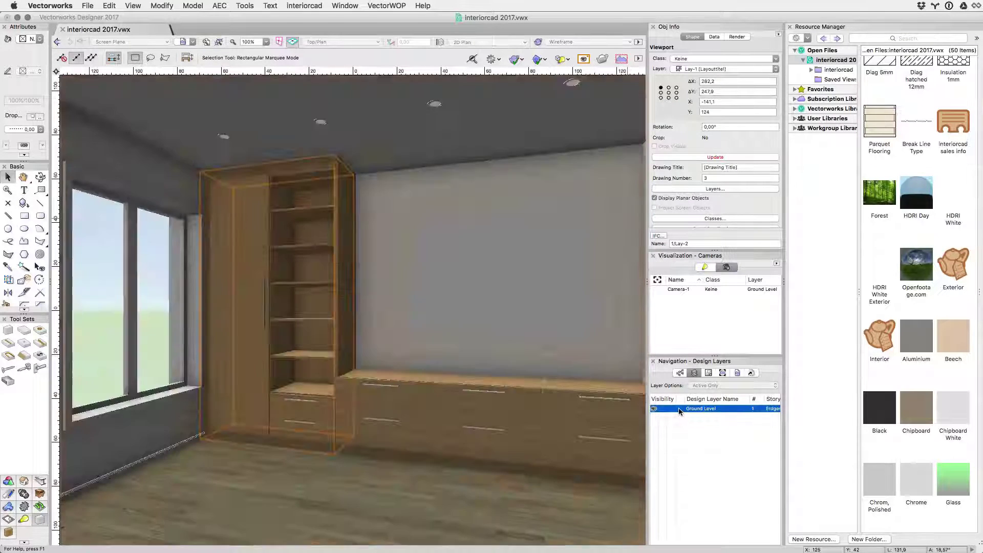
{"action": "double_click", "coordinate": [264, 284]}
{"action": "left_click_drag", "start_coordinate": [264, 284], "coordinate": [358, 299]}
{"action": "key", "text": "c"}
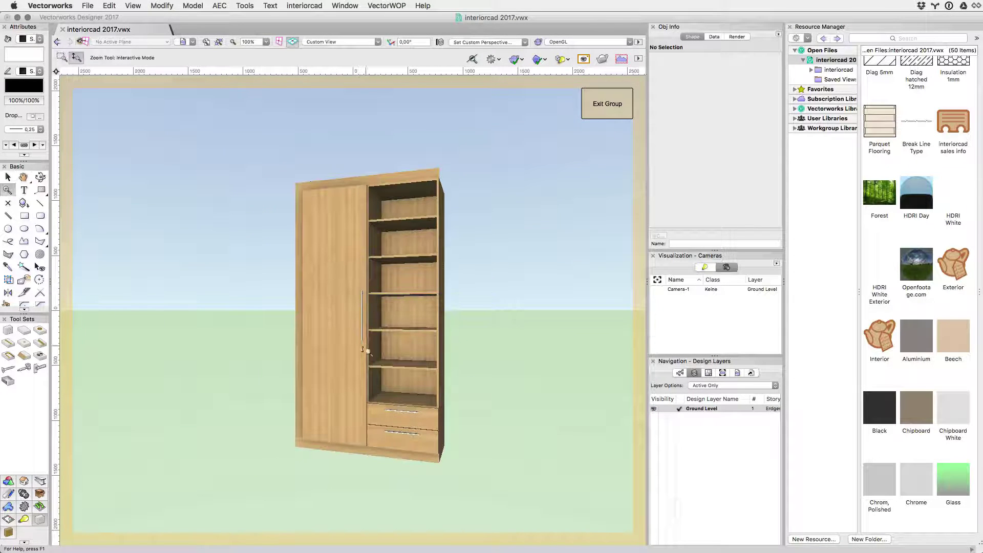
{"action": "left_click_drag", "start_coordinate": [362, 362], "coordinate": [362, 358]}
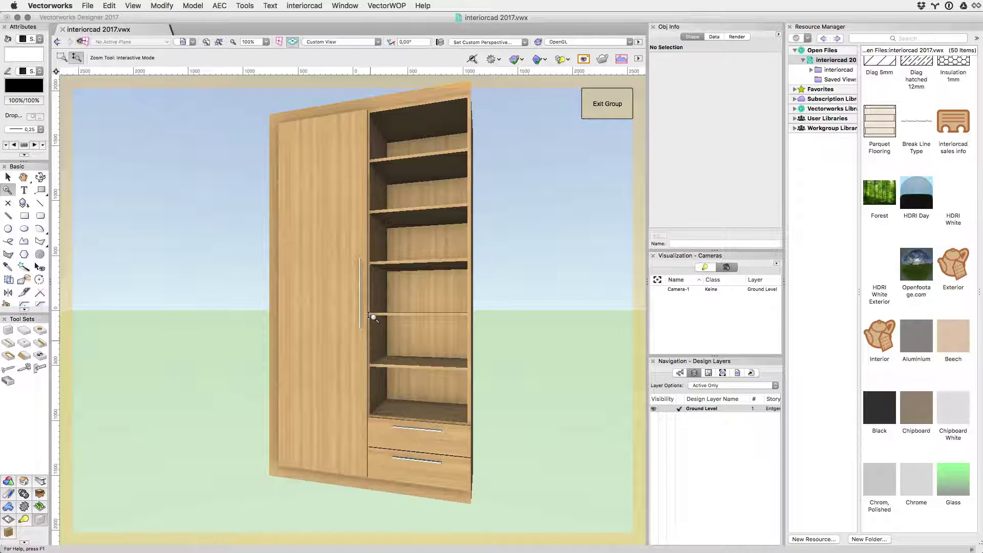
- Start inserting hinges on the cabinet's left door side and choose Blum hinge 70T3590.TL, Clip Top 110°, Inserta, without spring
{"action": "left_click", "coordinate": [40, 369]}
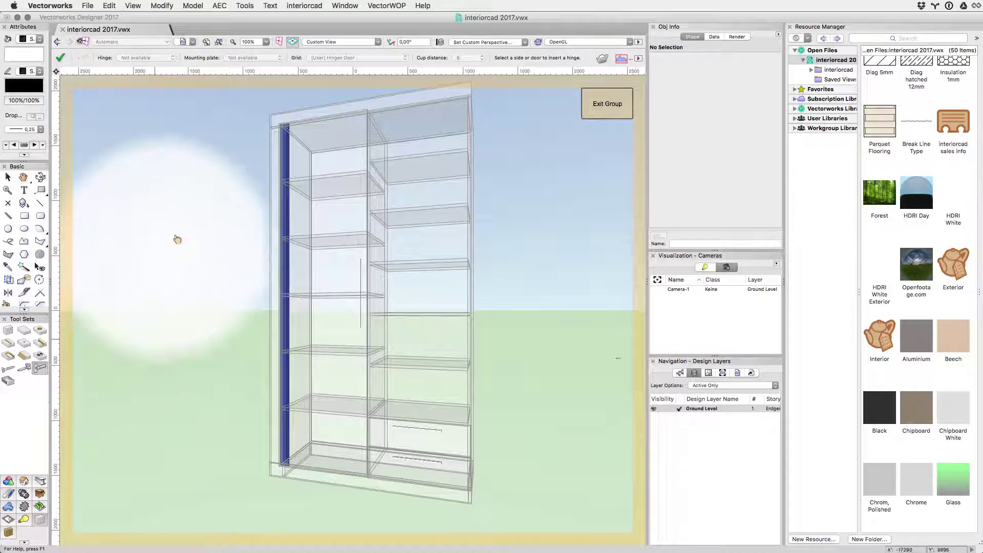
{"action": "left_click", "coordinate": [287, 148]}
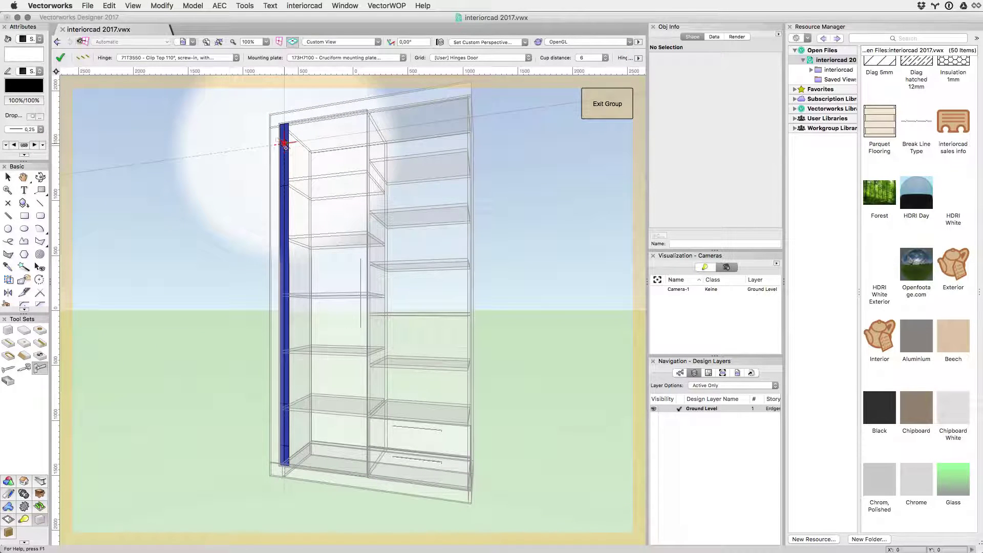
{"action": "left_click", "coordinate": [284, 145]}
{"action": "left_click", "coordinate": [235, 57]}
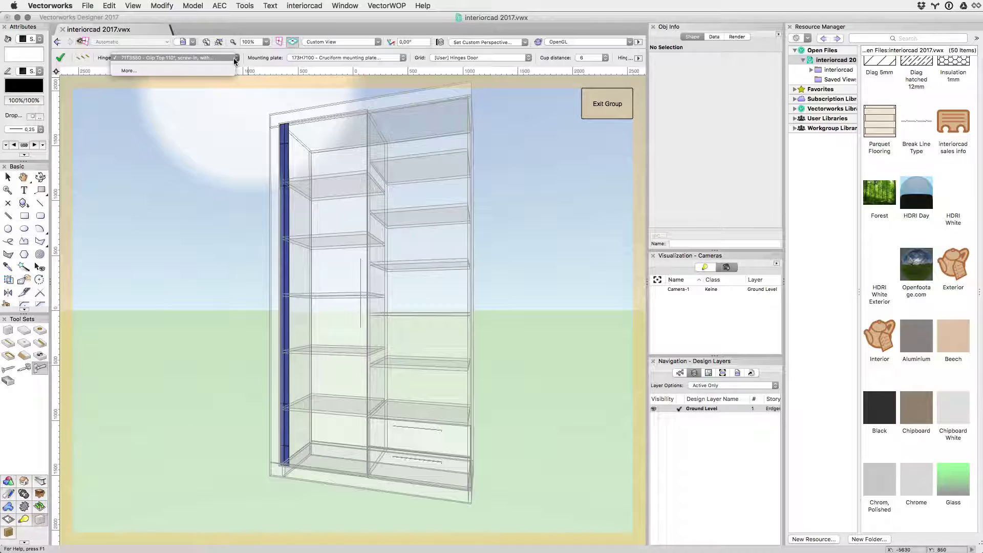
{"action": "left_click", "coordinate": [228, 67]}
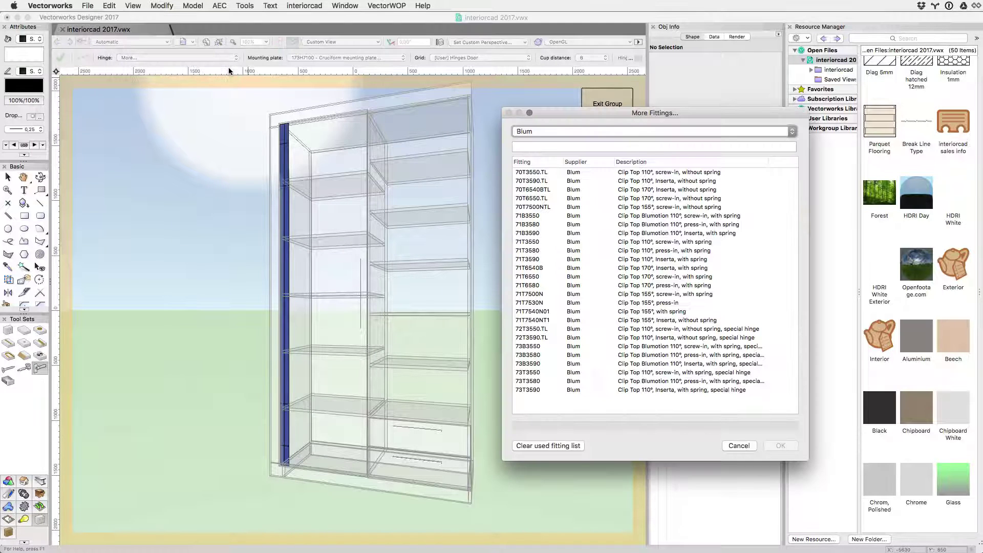
{"action": "left_click", "coordinate": [537, 131]}
{"action": "left_click", "coordinate": [539, 131]}
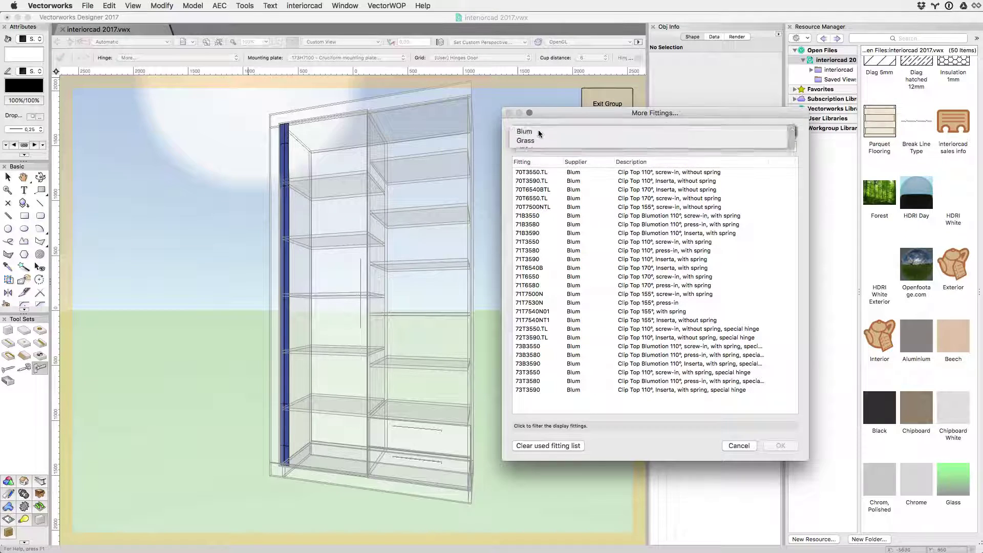
{"action": "left_click", "coordinate": [621, 182]}
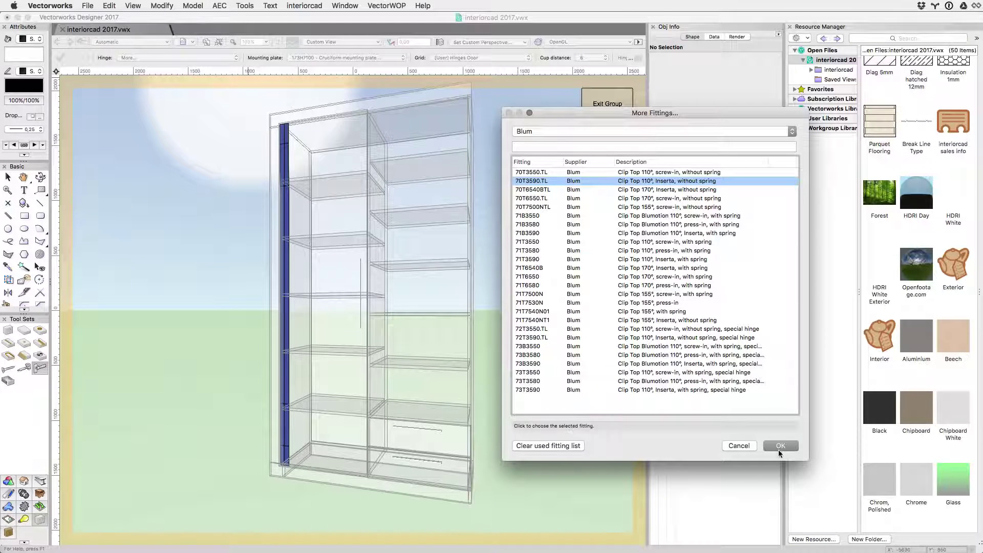
{"action": "left_click", "coordinate": [779, 445]}
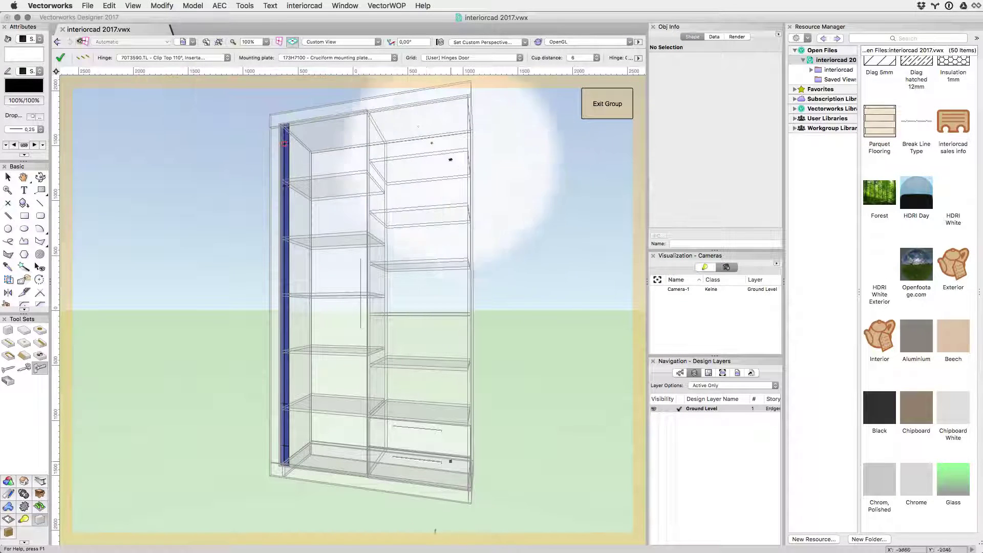
- Insert the hinges near the top of the left side using mounting plate 173H7100, and switch to wireframe rendering
{"action": "left_click", "coordinate": [360, 58]}
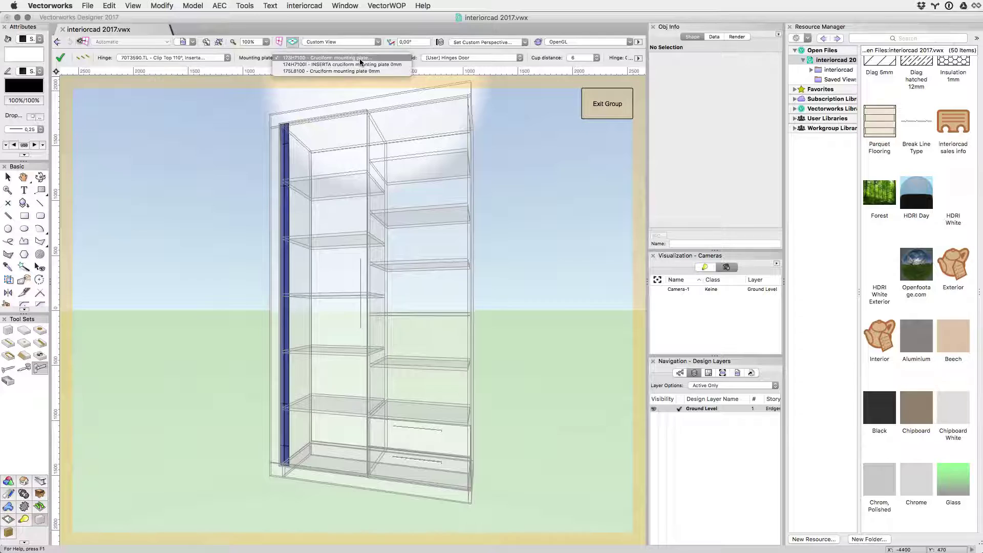
{"action": "left_click", "coordinate": [359, 59]}
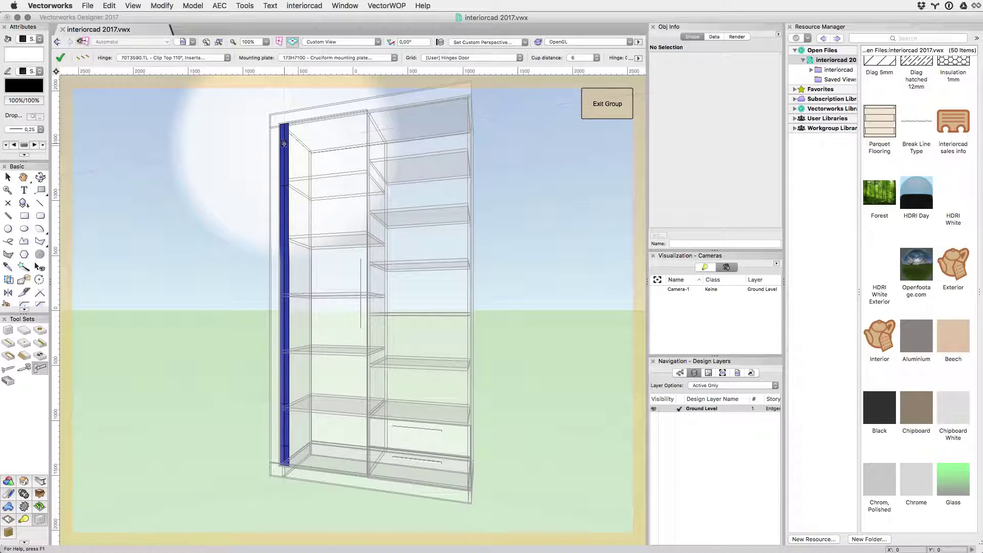
{"action": "left_click", "coordinate": [283, 143]}
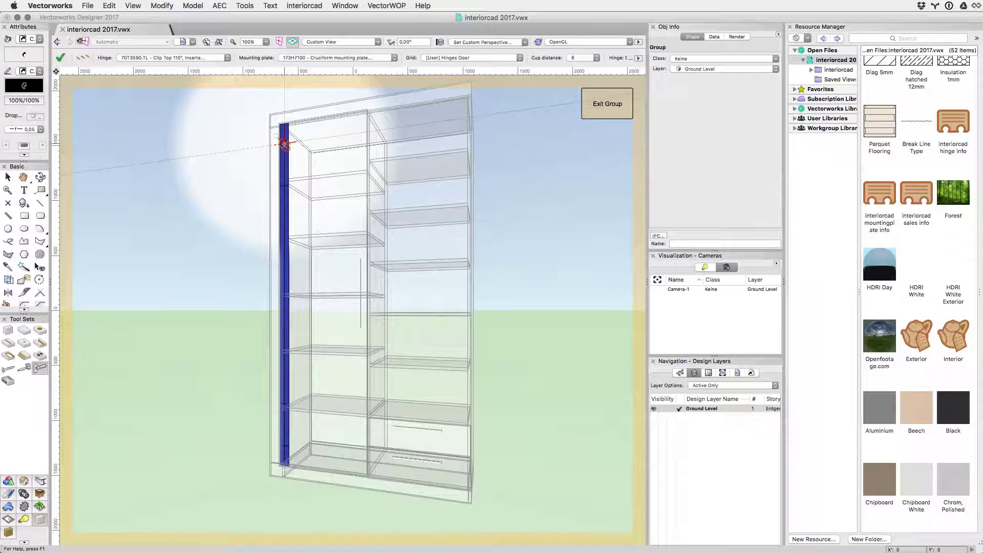
{"action": "key", "text": "x"}
{"action": "key", "text": "super+shift+w"}
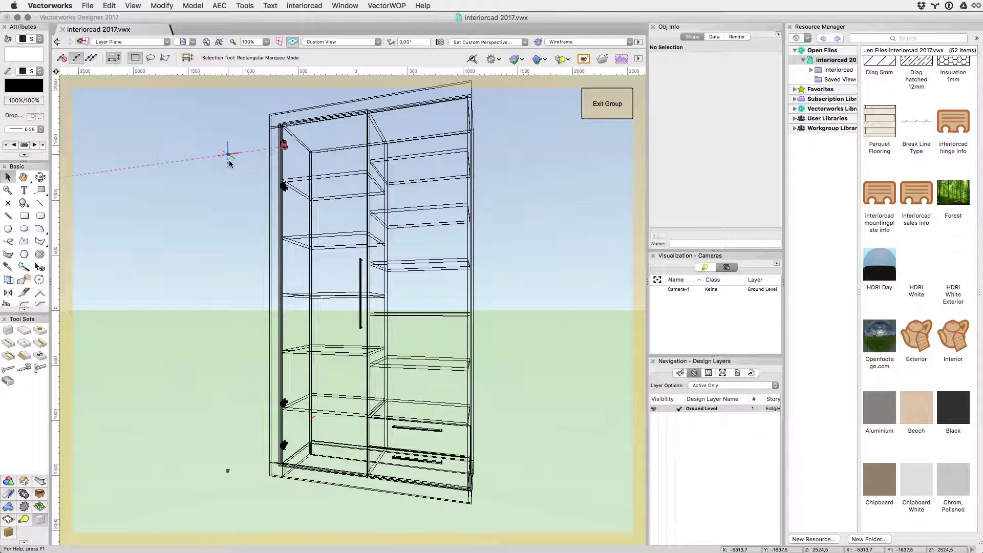
- Reduce the tall cabinet's height by 1500 to 1300
{"action": "left_click", "coordinate": [268, 160]}
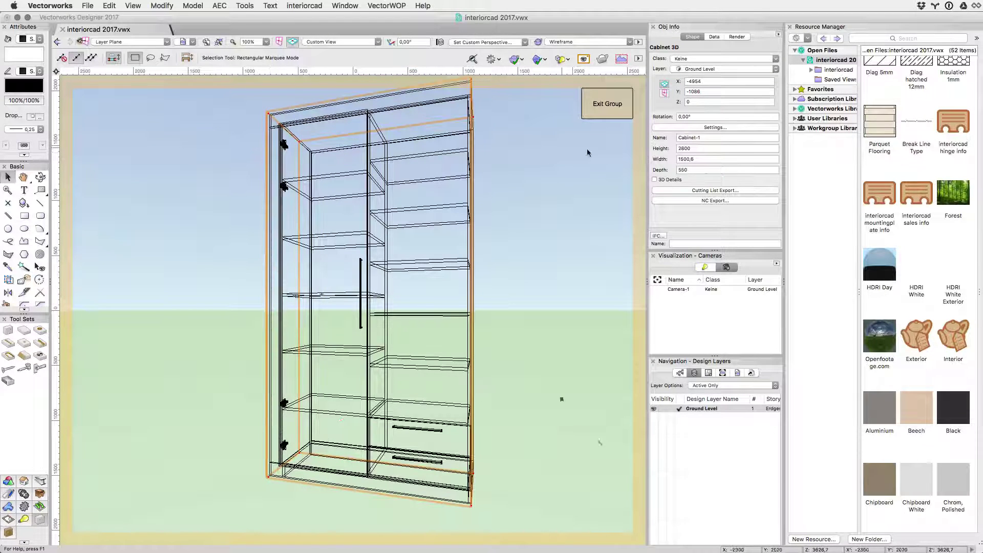
{"action": "left_click", "coordinate": [704, 149]}
{"action": "type", "text": "-1500"}
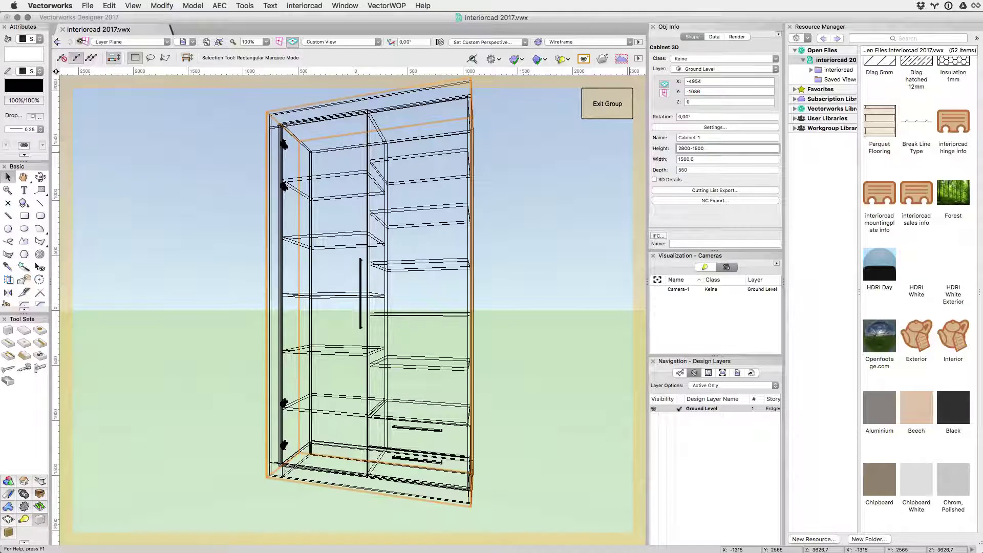
{"action": "key", "text": "Return"}
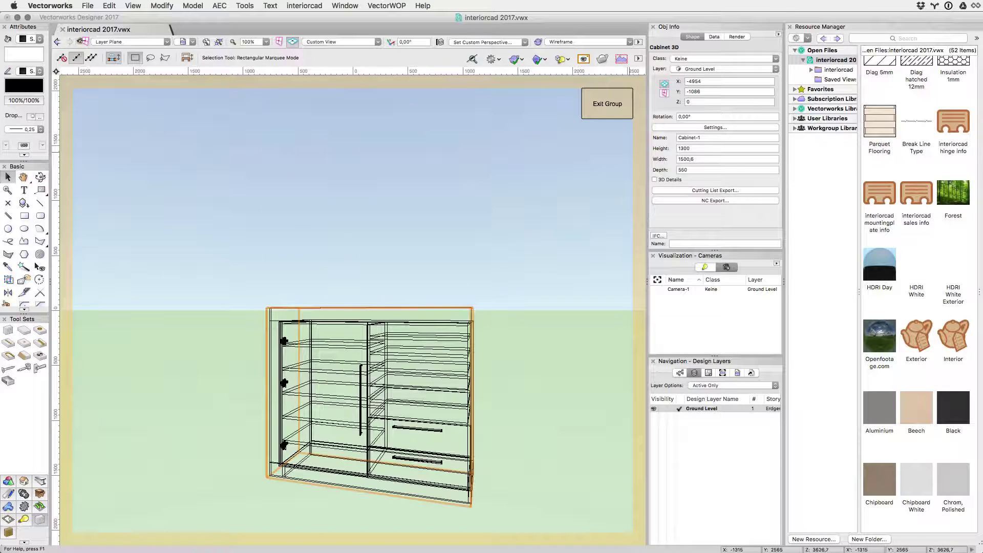
- Increase the cabinet's height by 1500
{"action": "left_click", "coordinate": [693, 147]}
{"action": "type", "text": "+1500"}
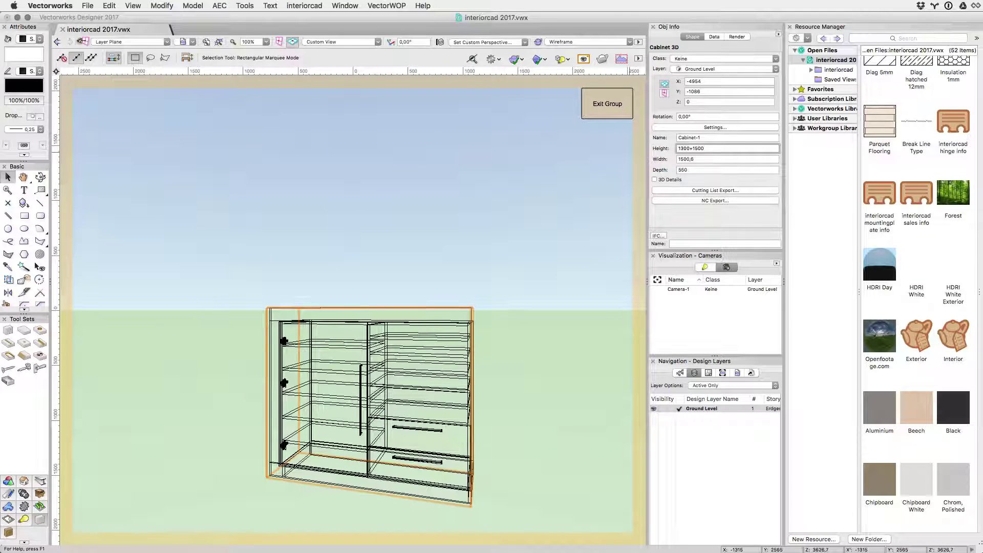
{"action": "key", "text": "Return"}
- Insert an additional 70T3590.TL hinge at about mid-height on the cabinet's left side
{"action": "left_click", "coordinate": [40, 368]}
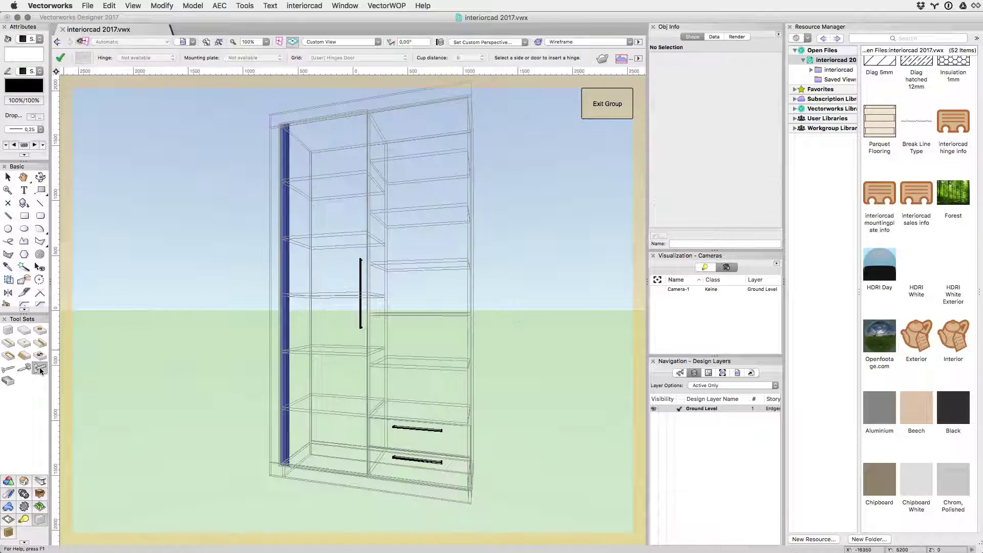
{"action": "left_click", "coordinate": [283, 278]}
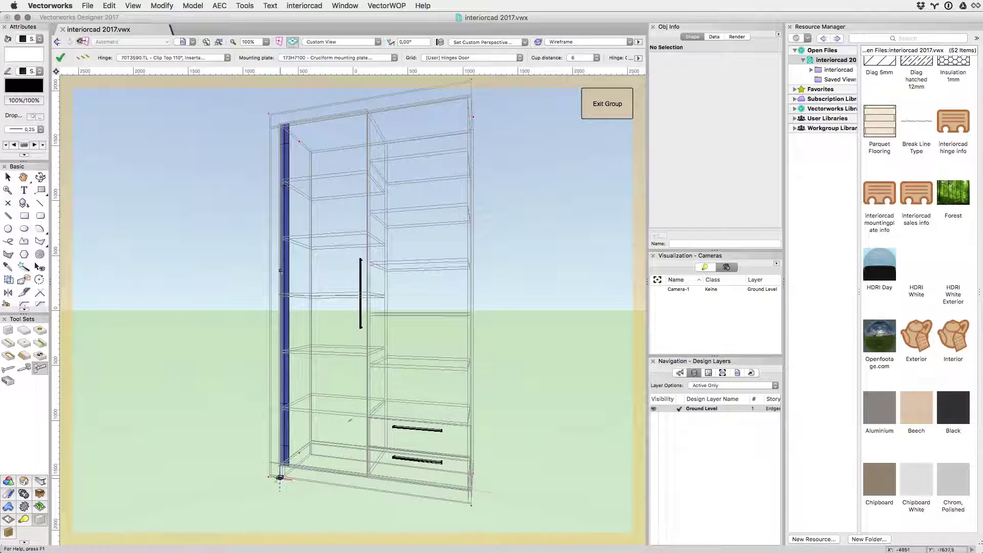
{"action": "left_click", "coordinate": [284, 285]}
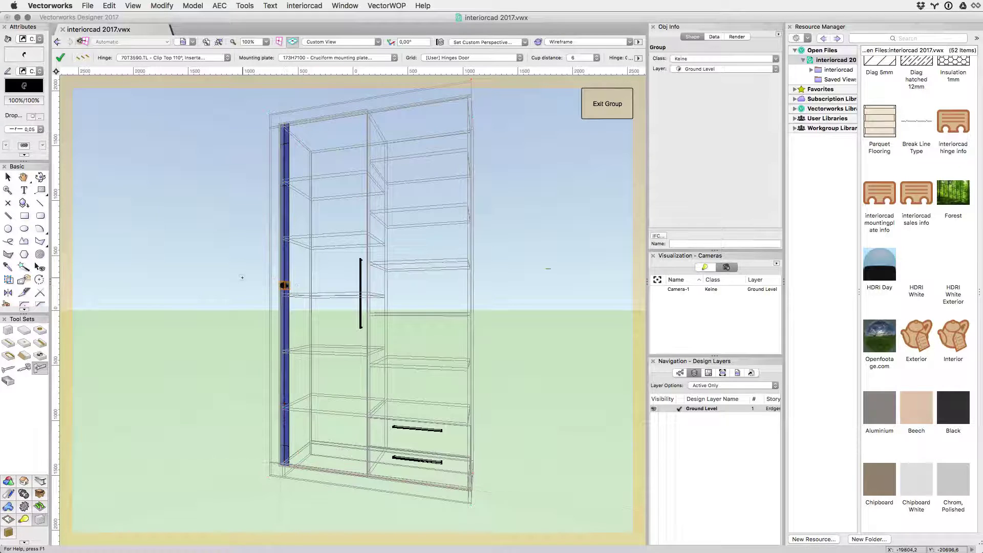
{"action": "key", "text": "x"}
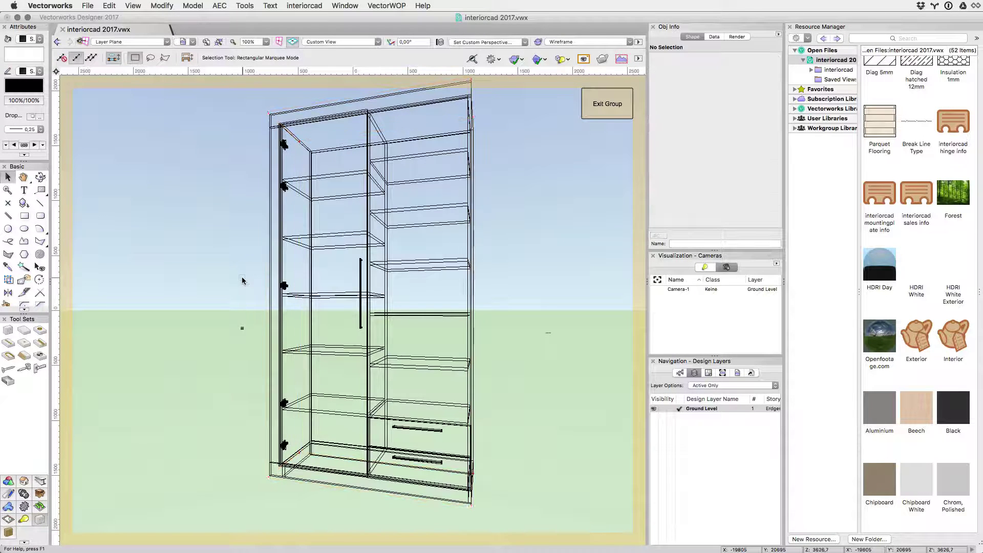
- Stretch the cabinet's left side outward to a width of 2000 with the Reshape tool, and undo the reshape
{"action": "left_click", "coordinate": [269, 281]}
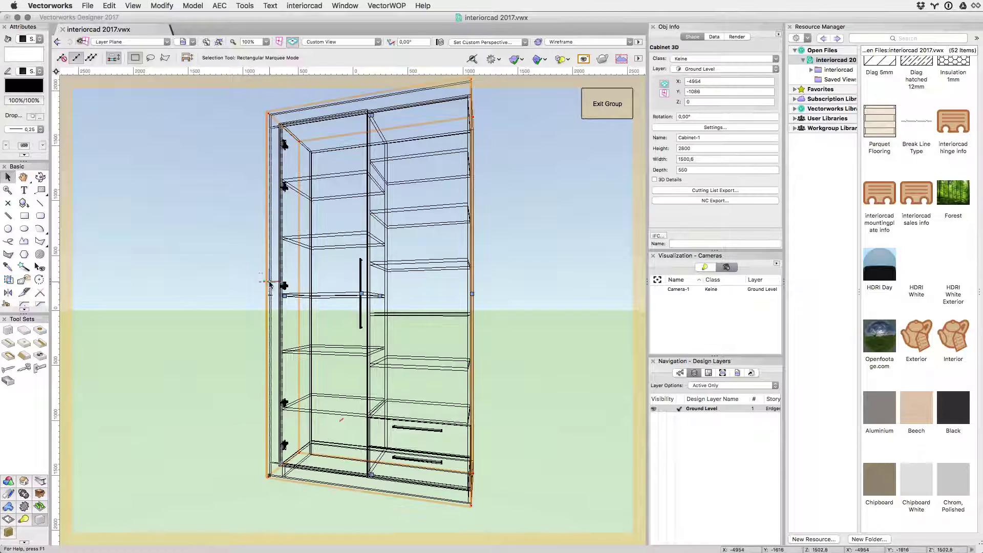
{"action": "key", "text": "shift+r"}
{"action": "left_click", "coordinate": [283, 295]}
{"action": "key", "text": "Tab"}
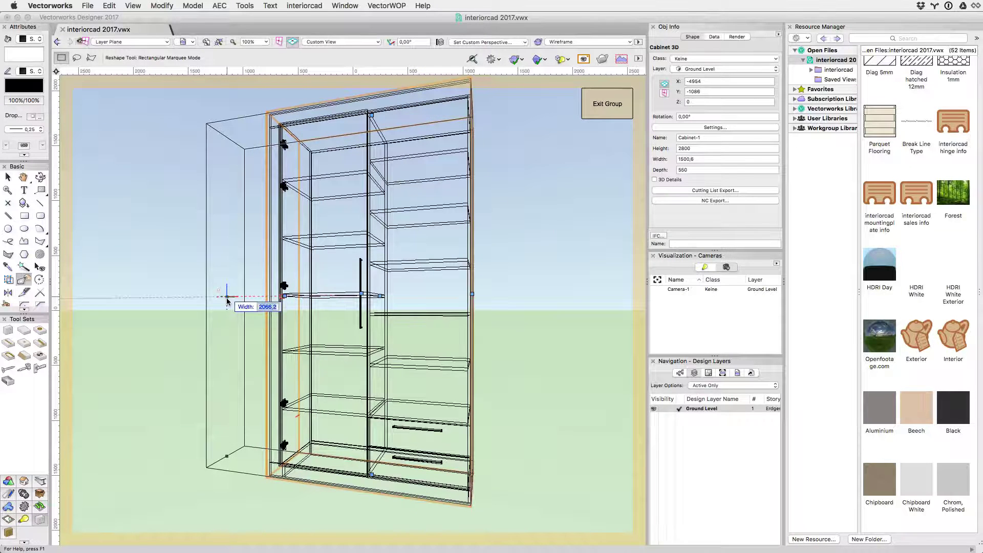
{"action": "type", "text": "2000"}
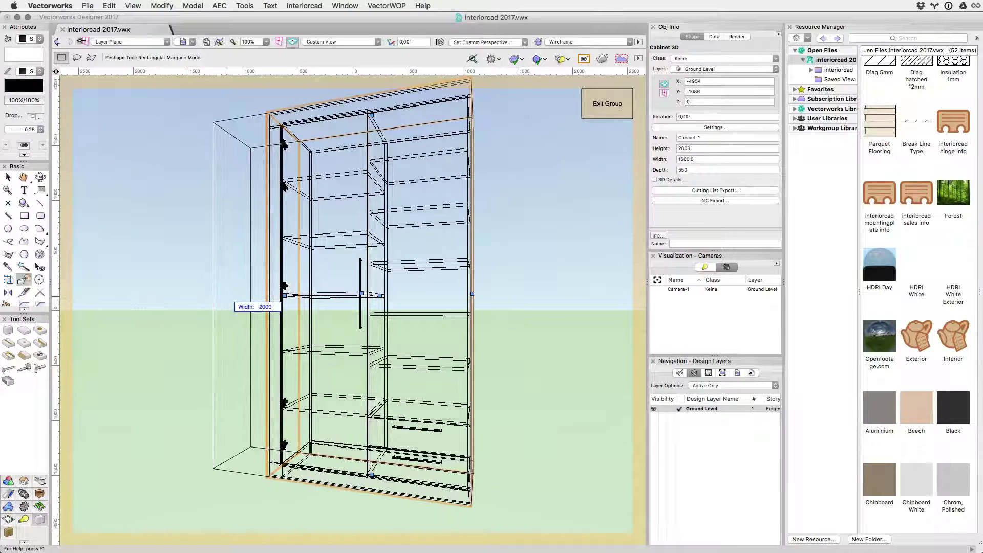
{"action": "key", "text": "Return"}
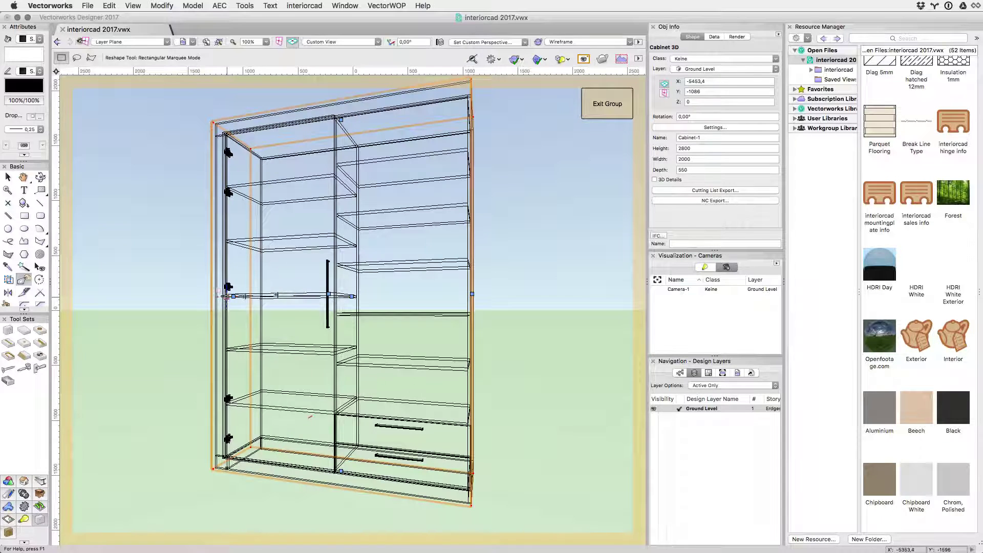
{"action": "key", "text": "super+z"}
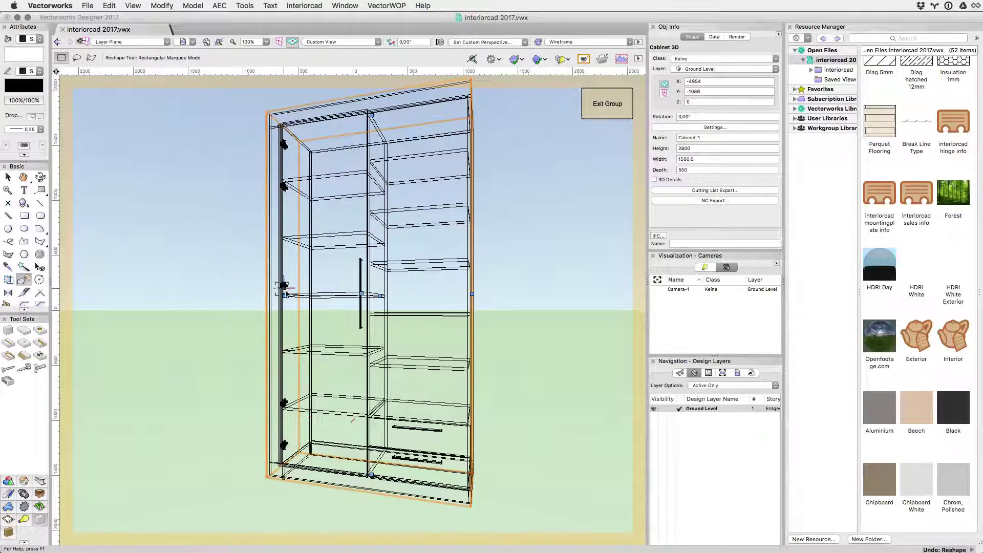
- Move the mid-height hinge up with a Z offset of 100
{"action": "key", "text": "x"}
{"action": "left_click", "coordinate": [257, 269]}
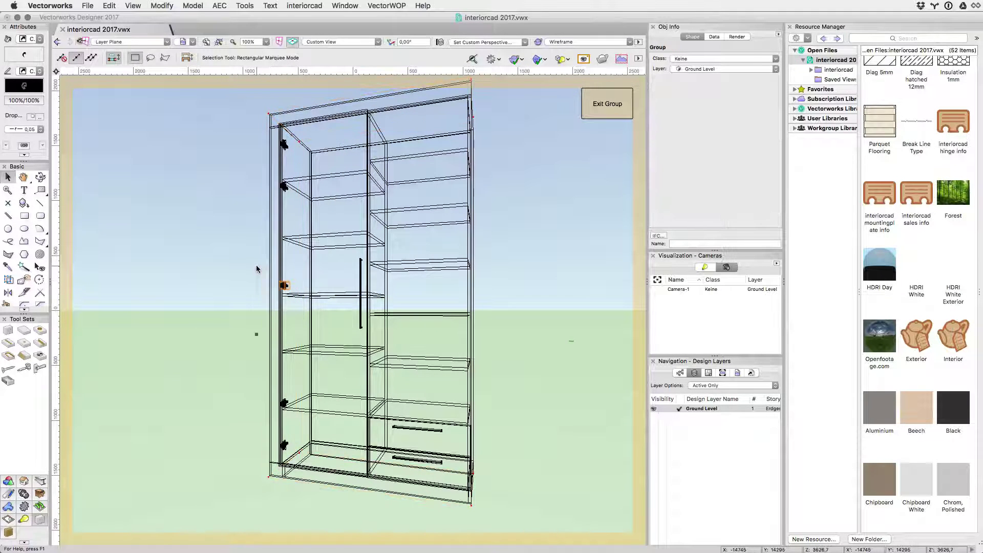
{"action": "key", "text": "super+alt+m"}
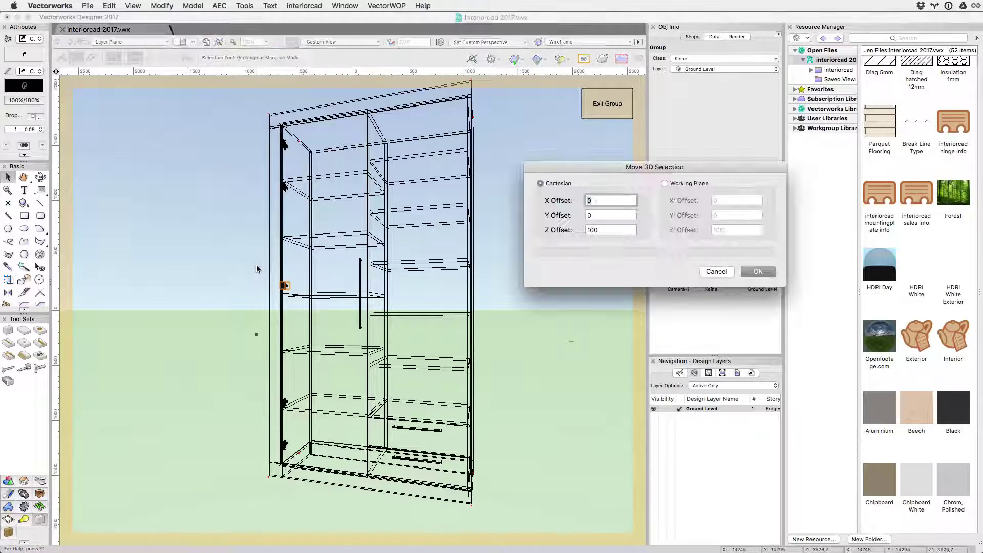
{"action": "key", "text": "Tab"}
{"action": "key", "text": "Tab"}
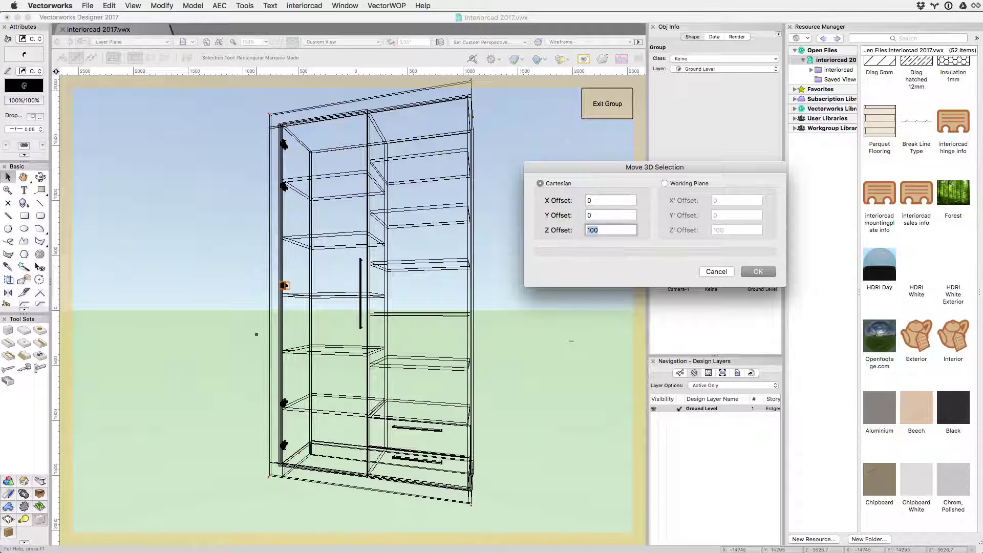
{"action": "key", "text": "Return"}
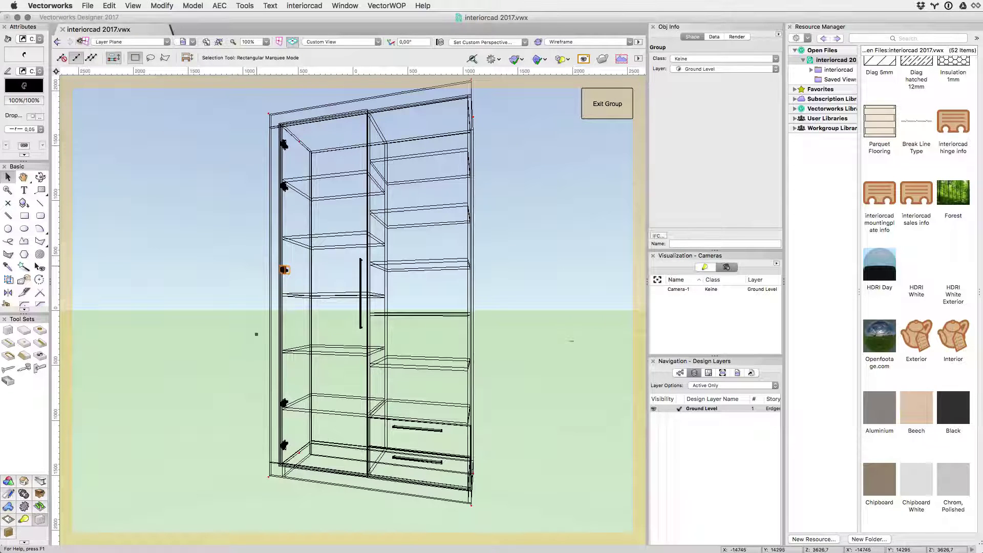
- Insert ArciTech 500mm, 126mm profile drawer boxes with the 9150462 ArciTech Actro slider behind both the upper and lower drawer fronts
{"action": "left_click", "coordinate": [271, 280]}
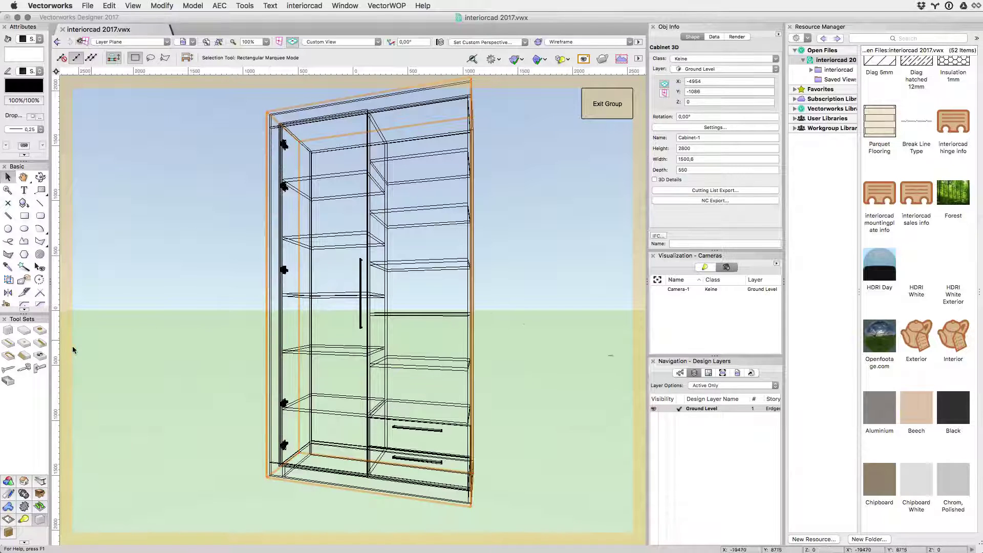
{"action": "left_click", "coordinate": [7, 385]}
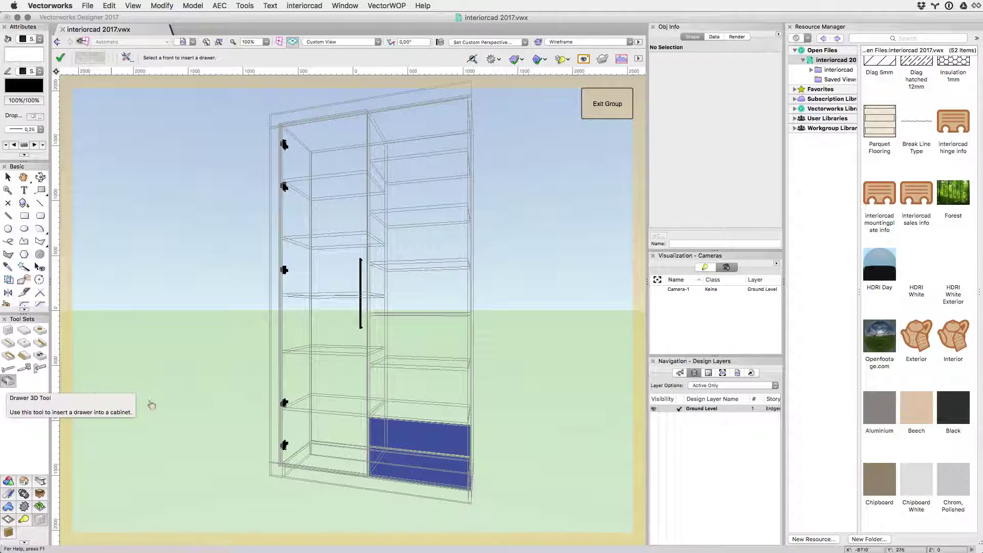
{"action": "left_click", "coordinate": [402, 441]}
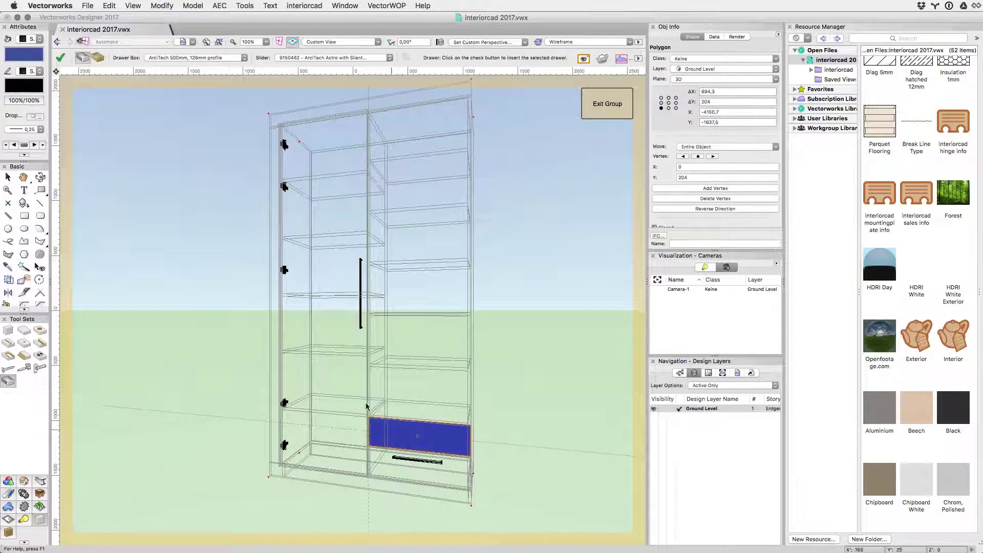
{"action": "left_click", "coordinate": [101, 62]}
{"action": "left_click", "coordinate": [165, 57]}
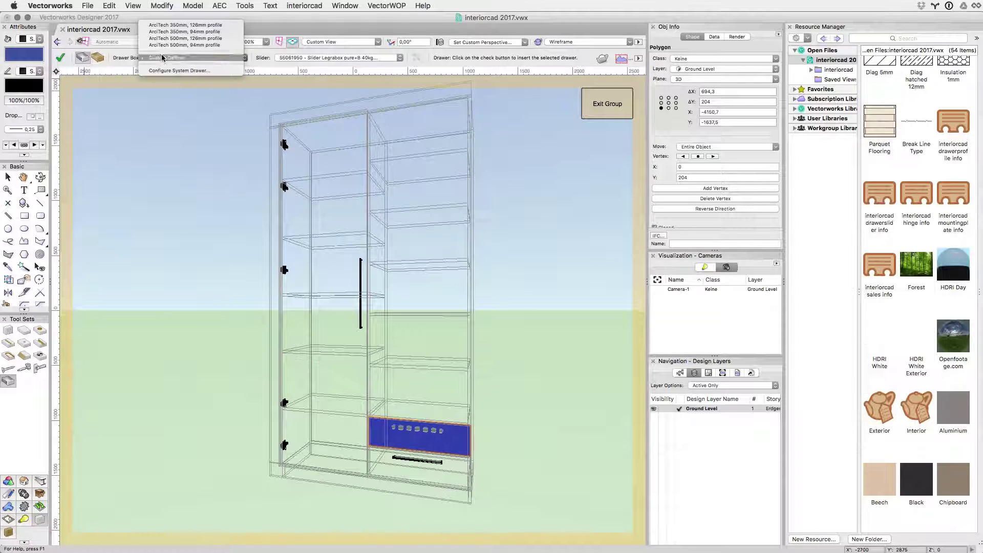
{"action": "left_click", "coordinate": [165, 38]}
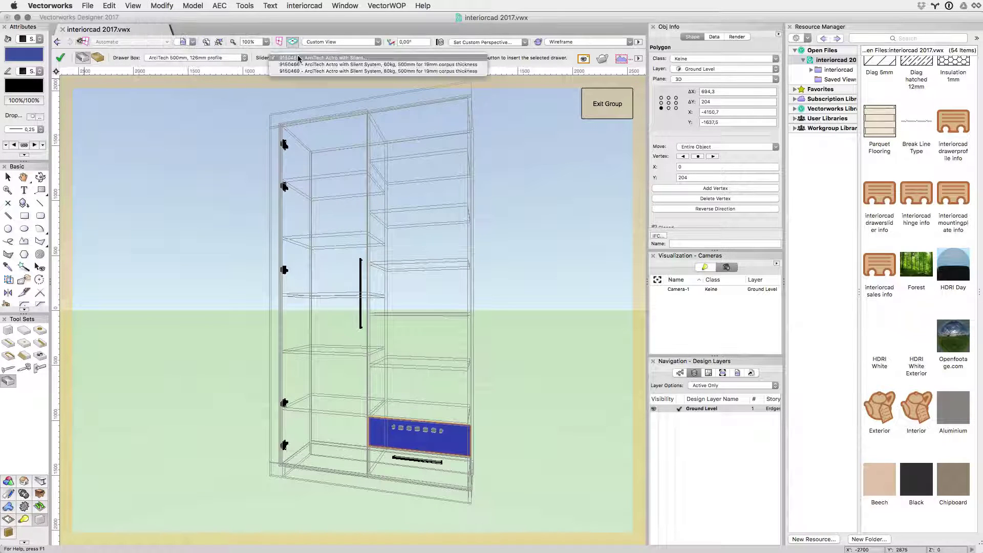
{"action": "left_click", "coordinate": [62, 58]}
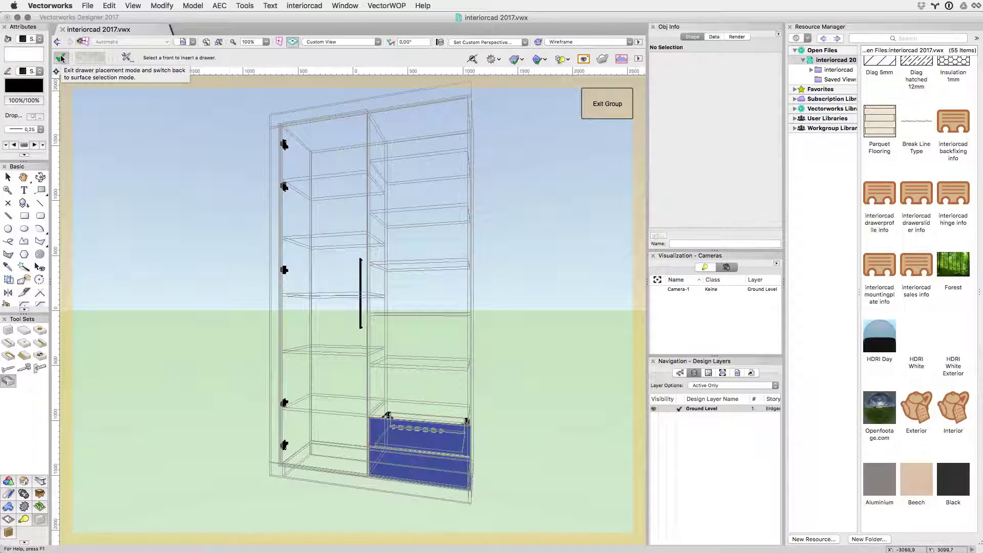
{"action": "left_click", "coordinate": [404, 468]}
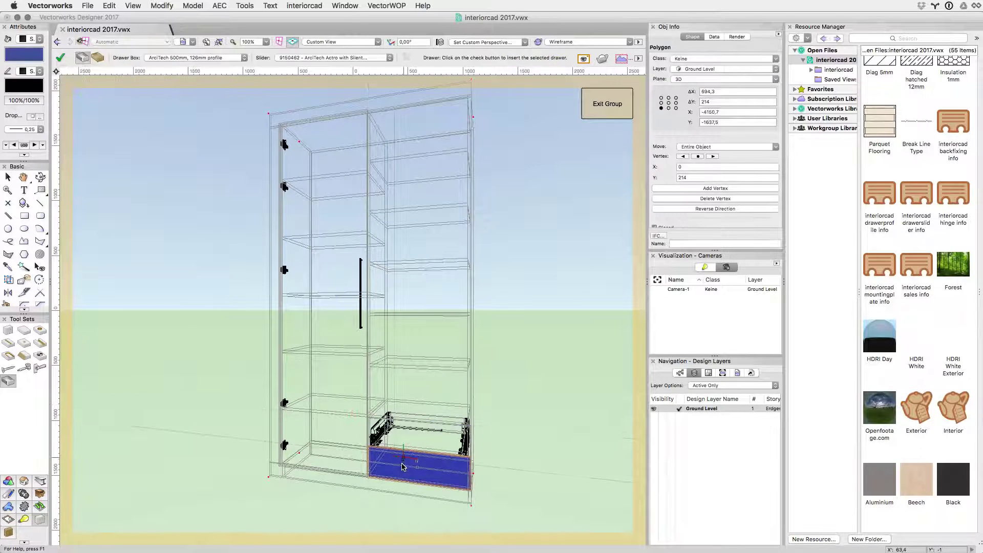
- Insert BU-10x30 beech wooden pins with the Wooden Pin Default grid on the connecting surfaces of the cabinet's top and shelves
{"action": "middle_click_drag", "start_coordinate": [393, 454], "coordinate": [348, 338]}
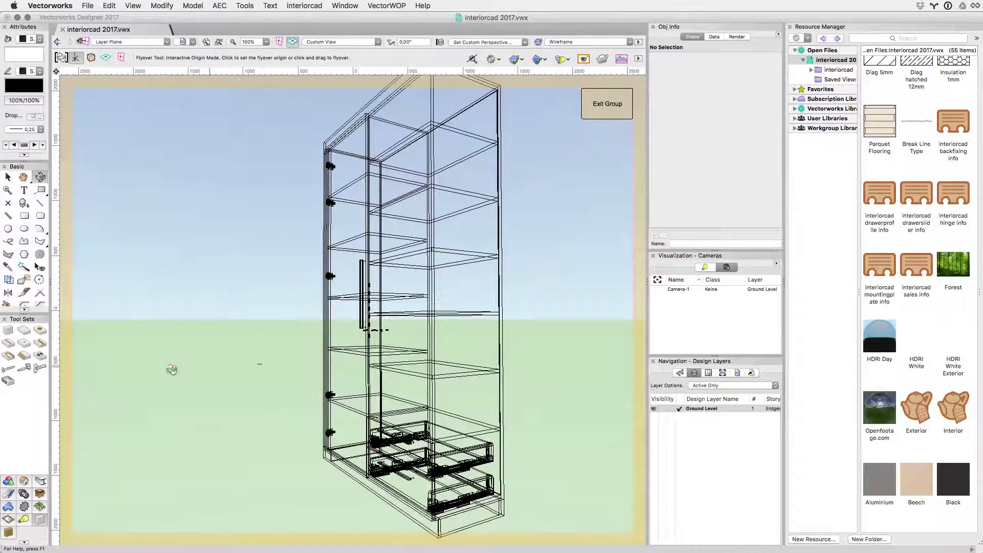
{"action": "left_click", "coordinate": [8, 368]}
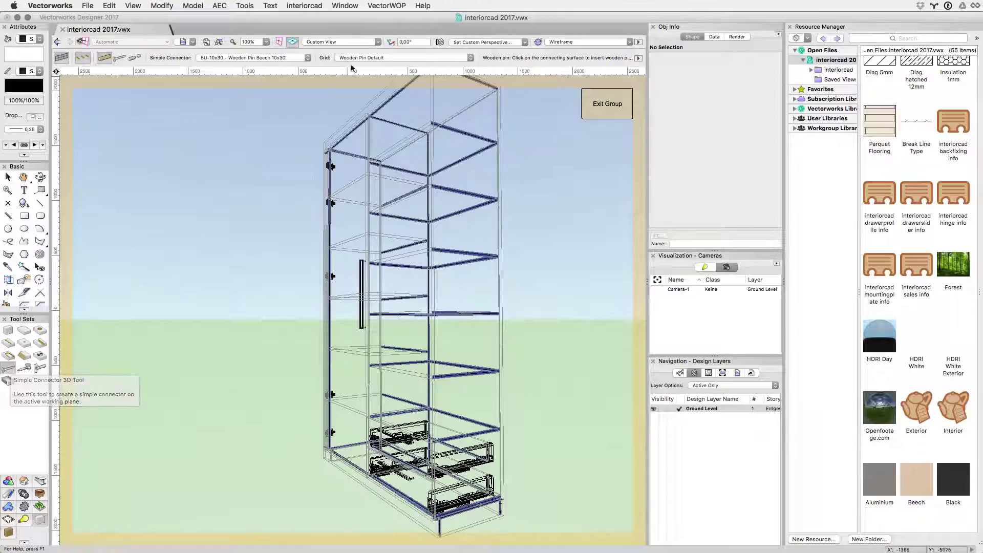
{"action": "left_click", "coordinate": [465, 132]}
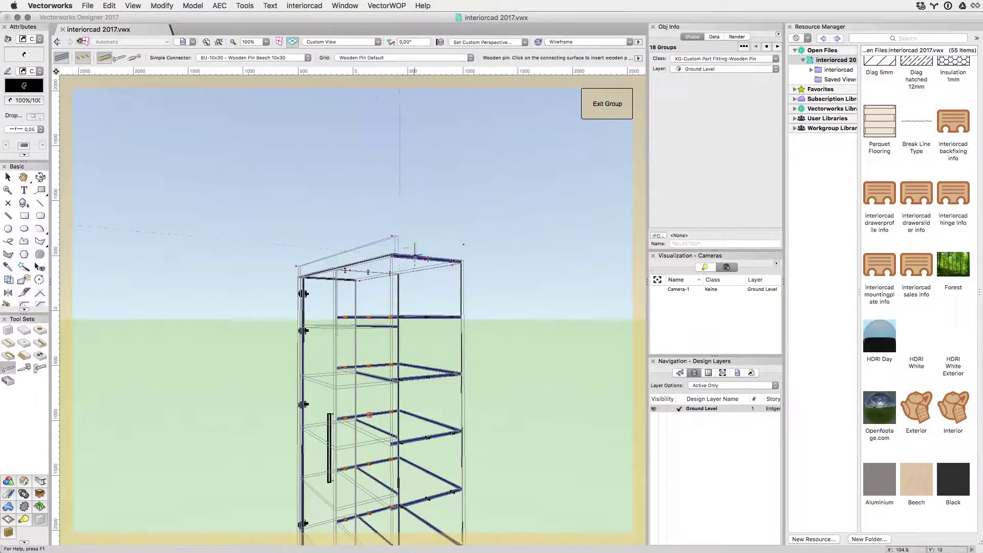
- Insert Minifix 15 connectors with housing 26226575 and bolt 26209202 on the right and left connecting surfaces of the cabinet's top panel
{"action": "key", "text": "c"}
{"action": "left_click_drag", "start_coordinate": [414, 290], "coordinate": [413, 231]}
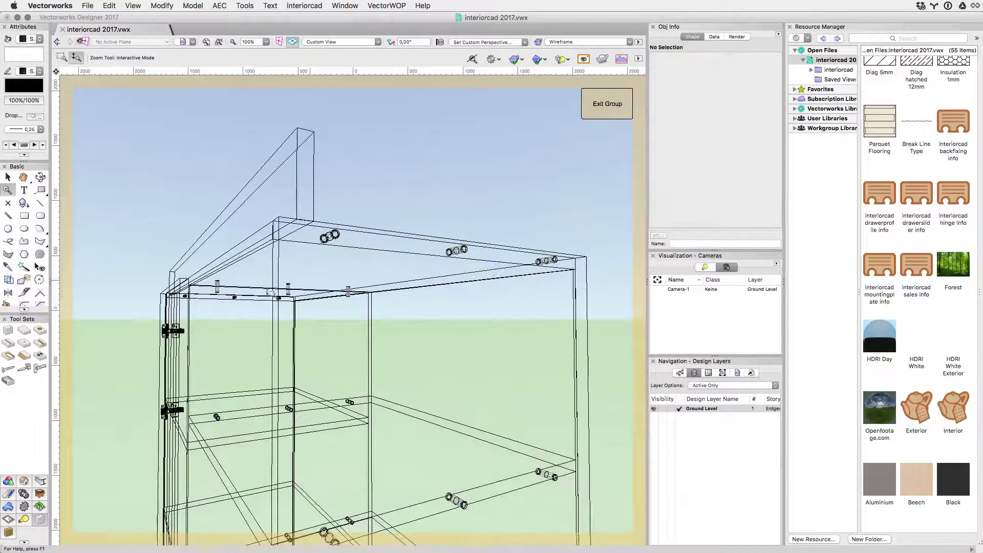
{"action": "left_click", "coordinate": [23, 368]}
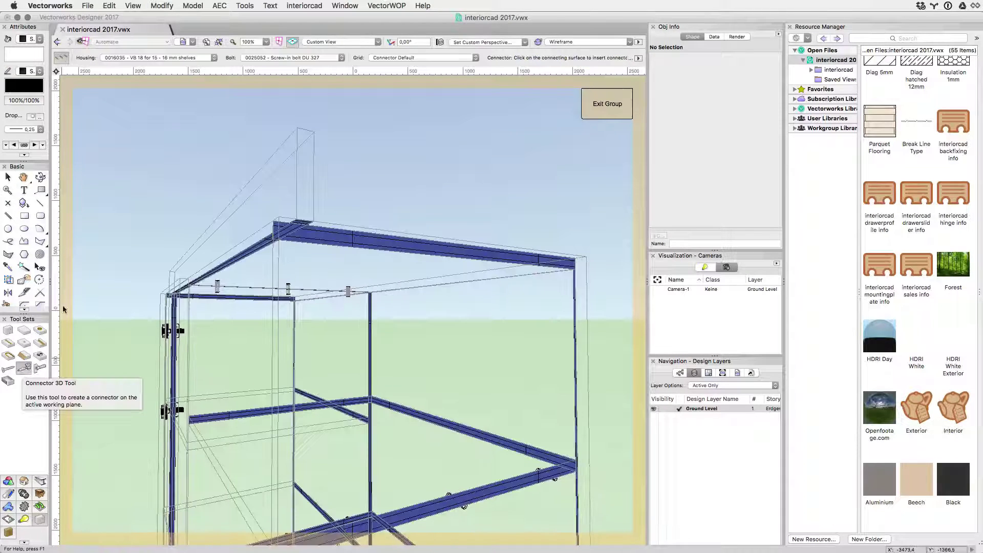
{"action": "left_click", "coordinate": [166, 58]}
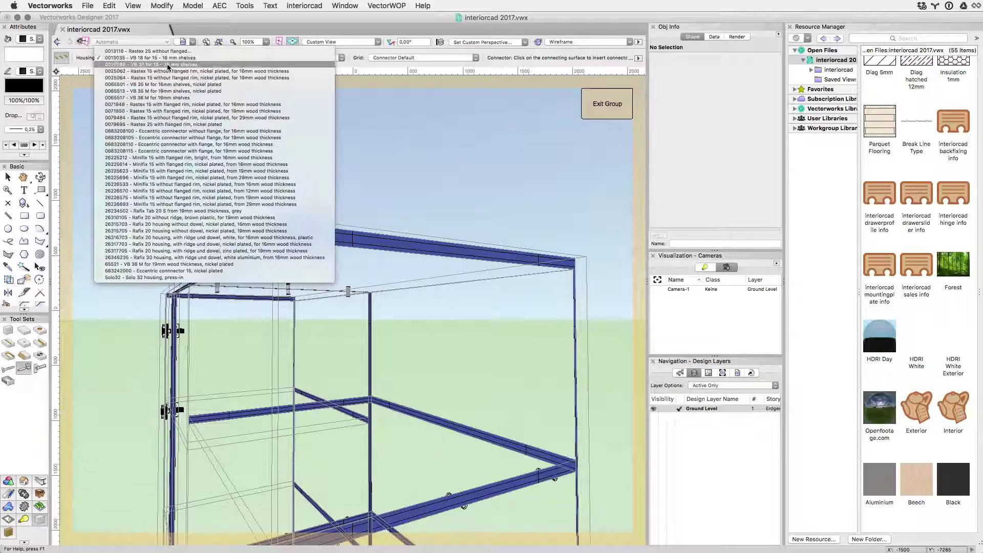
{"action": "left_click", "coordinate": [155, 197]}
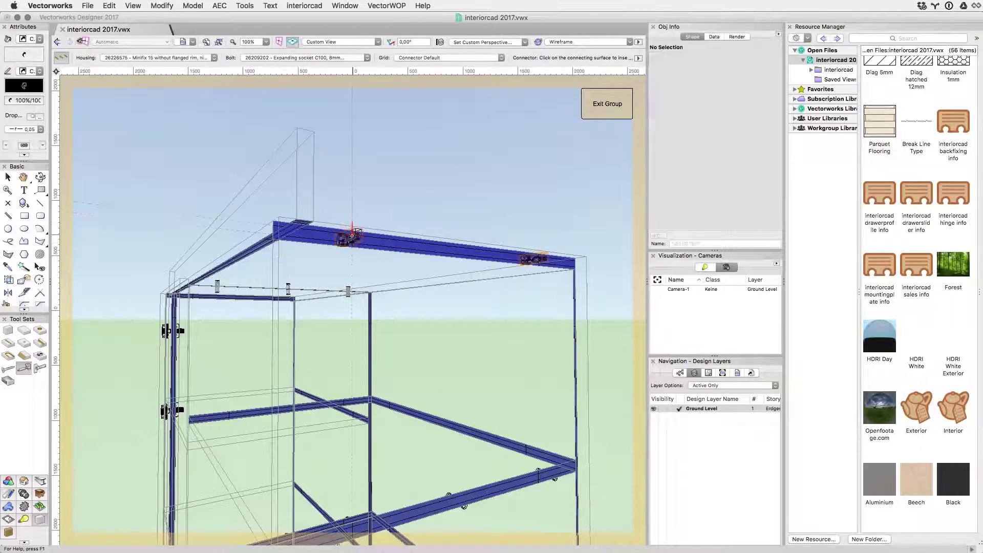
{"action": "left_click", "coordinate": [352, 235]}
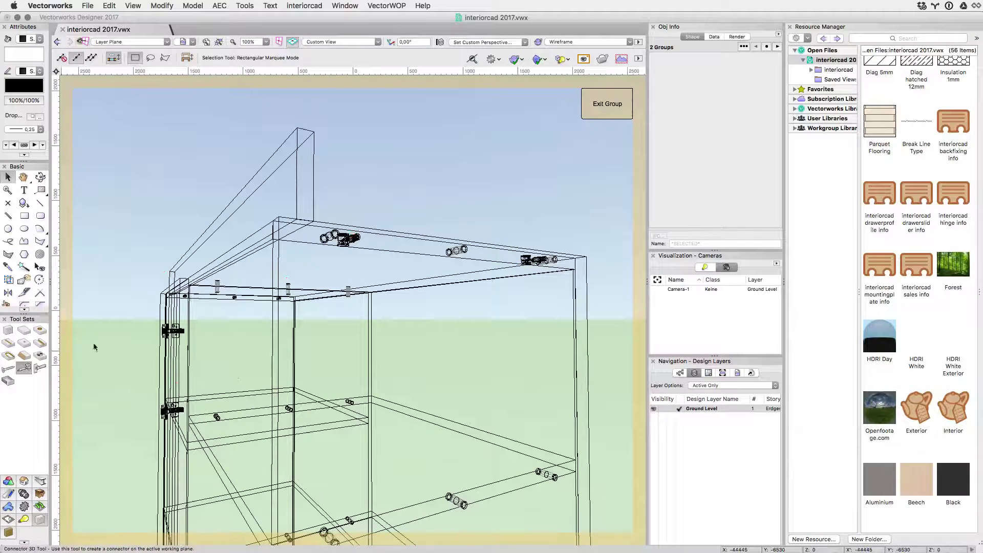
{"action": "key", "text": "z"}
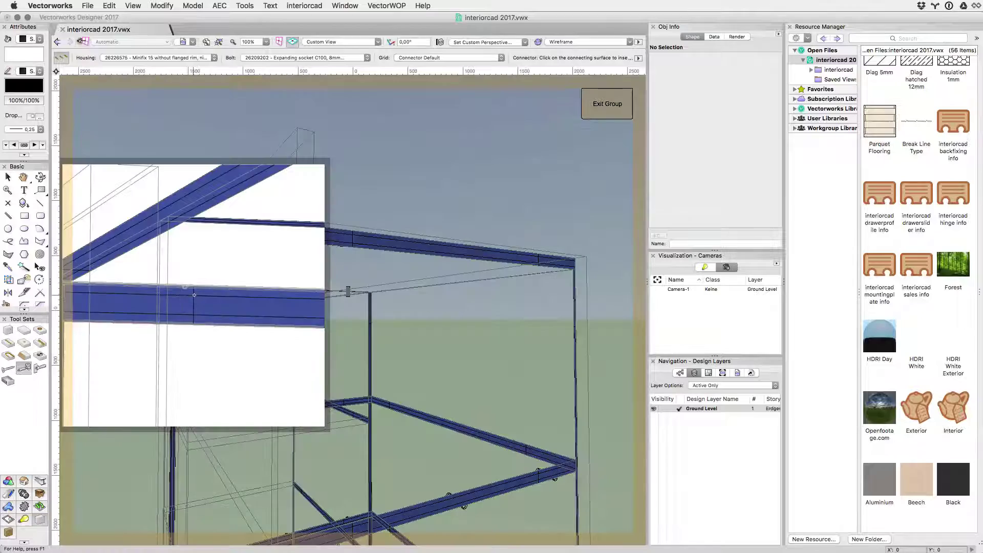
{"action": "left_click", "coordinate": [194, 295]}
{"action": "scroll", "coordinate": [222, 287], "scroll_direction": "down", "scroll_amount": 5}
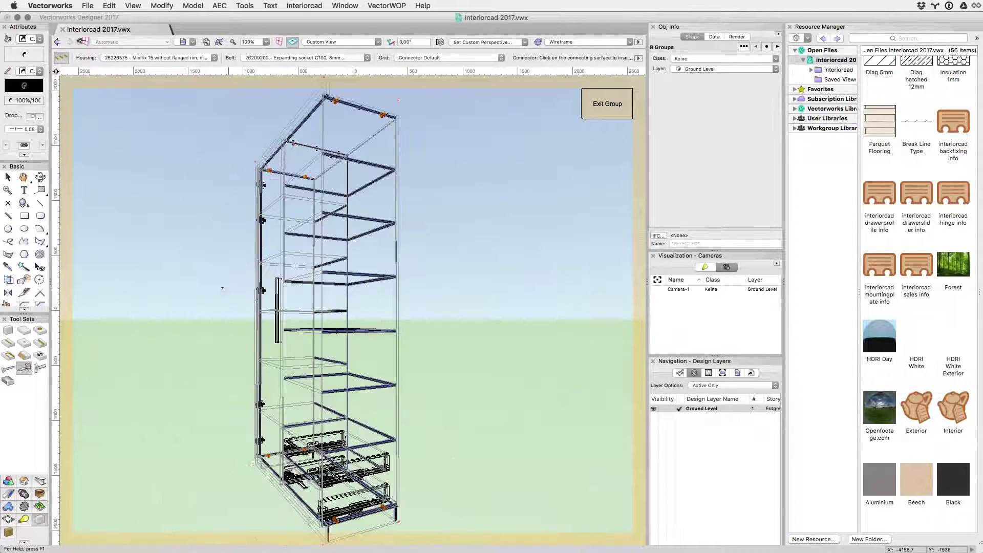
- Insert rows of drillings with the Drillings Default grid in the upright panels of the cabinet's left compartment
{"action": "middle_click_drag", "start_coordinate": [222, 288], "coordinate": [286, 331]}
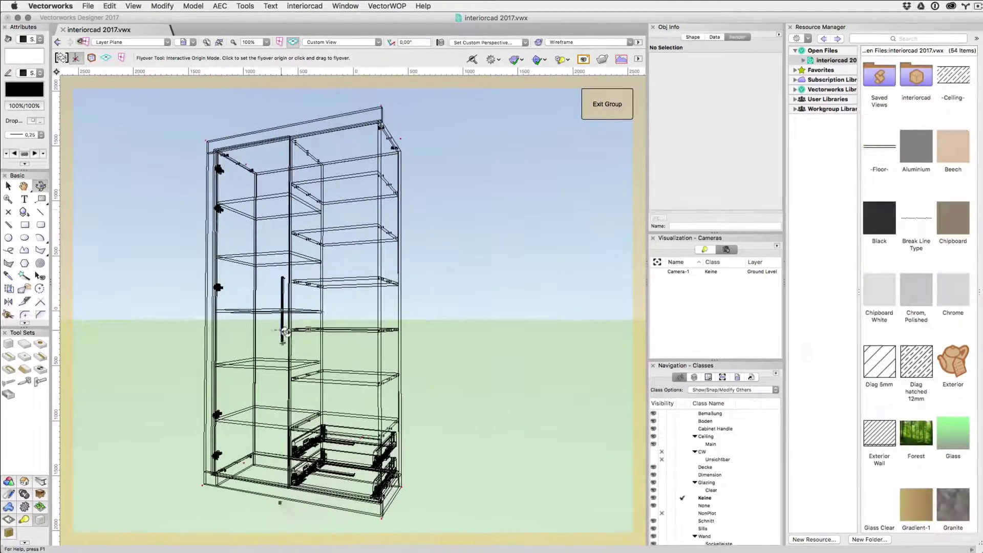
{"action": "left_click", "coordinate": [8, 355]}
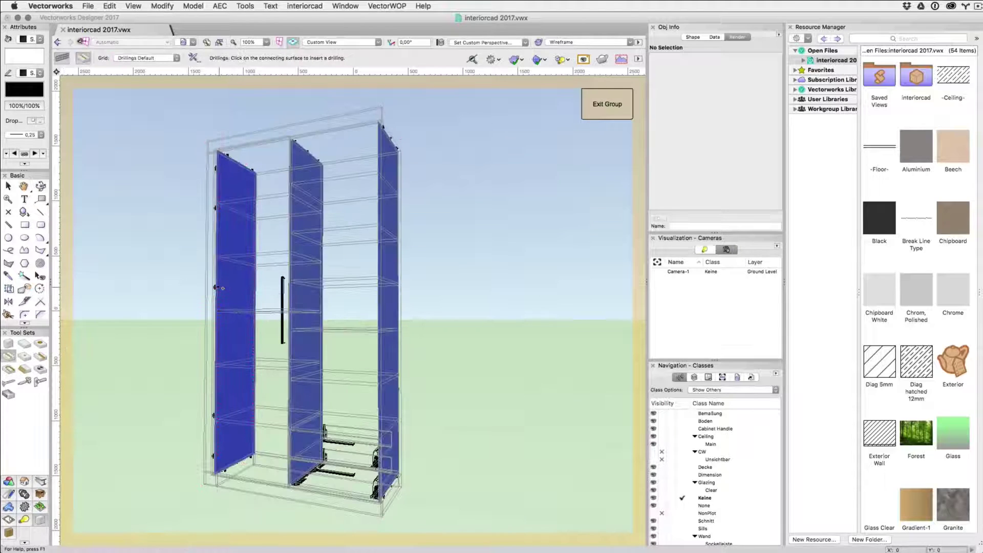
{"action": "middle_click_drag", "start_coordinate": [235, 289], "coordinate": [300, 469], "text": "shift"}
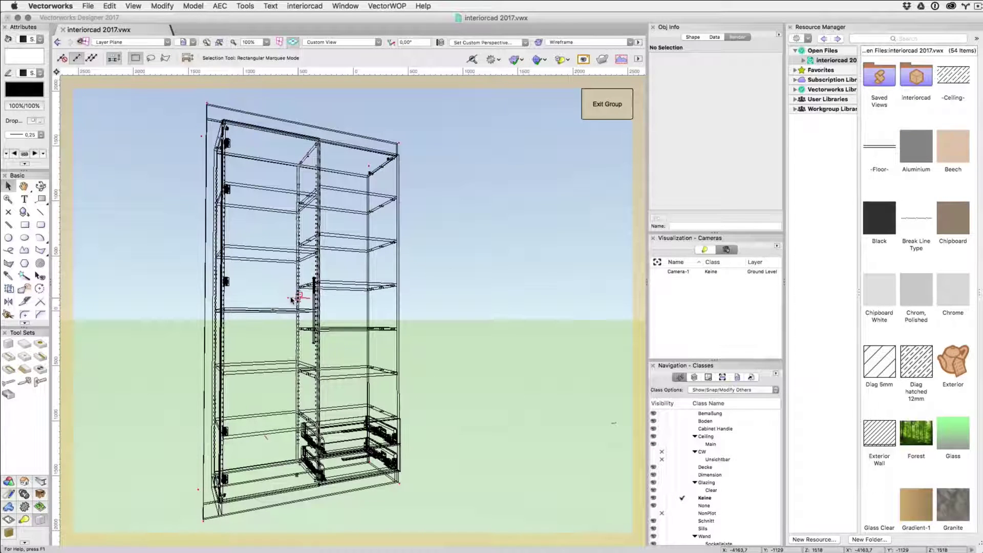
- Draw a rectangle about 275 by 262 at the rear edge of the cabinet's outer right side and convert it to a 3D contour
{"action": "middle_click_drag", "start_coordinate": [301, 296], "coordinate": [424, 223], "text": "shift"}
{"action": "key", "text": "4"}
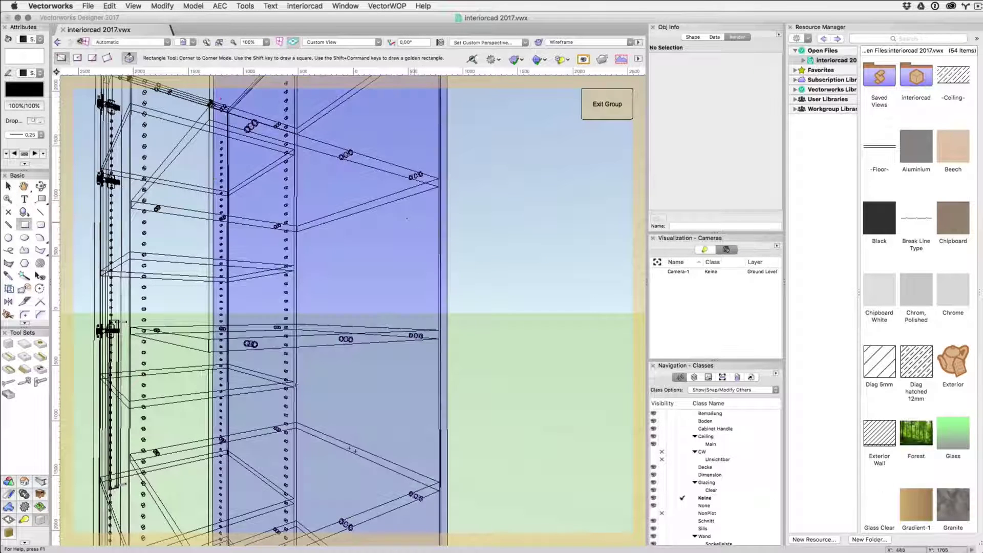
{"action": "left_click", "coordinate": [355, 174]}
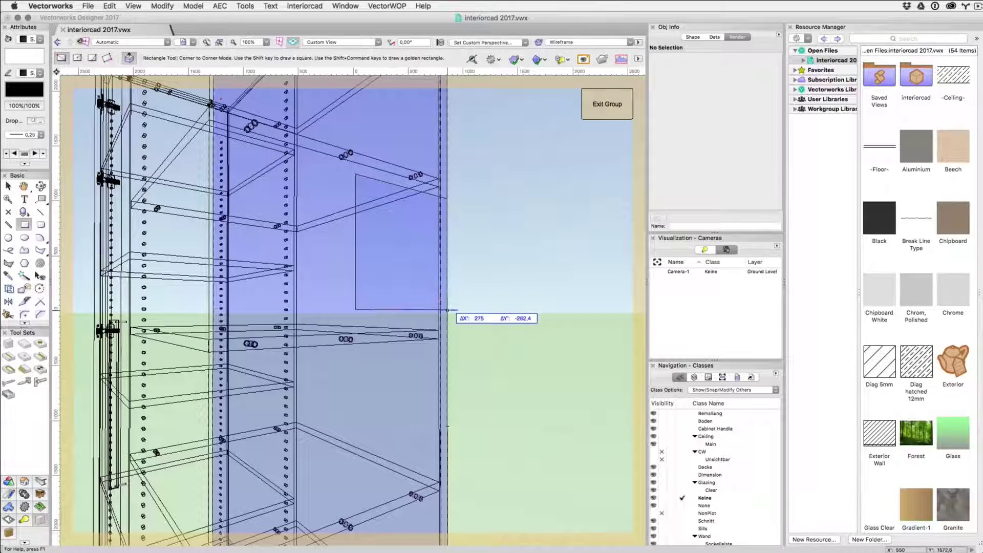
{"action": "left_click", "coordinate": [448, 310]}
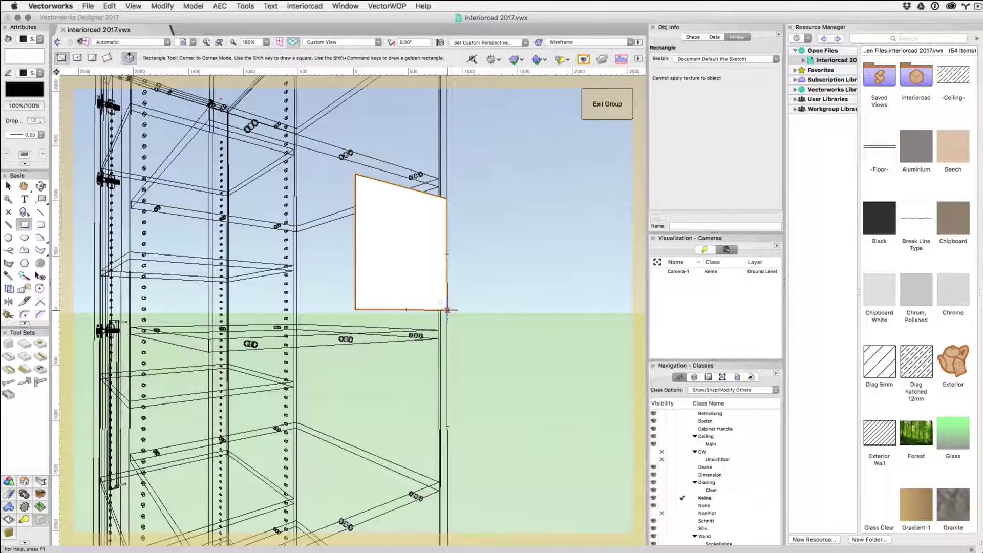
{"action": "left_click", "coordinate": [8, 370]}
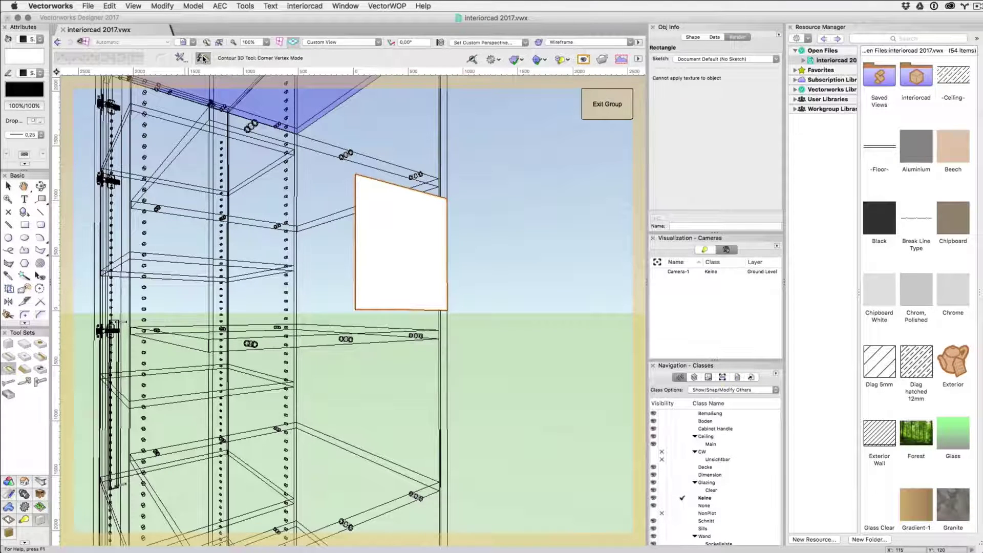
{"action": "left_click", "coordinate": [201, 59]}
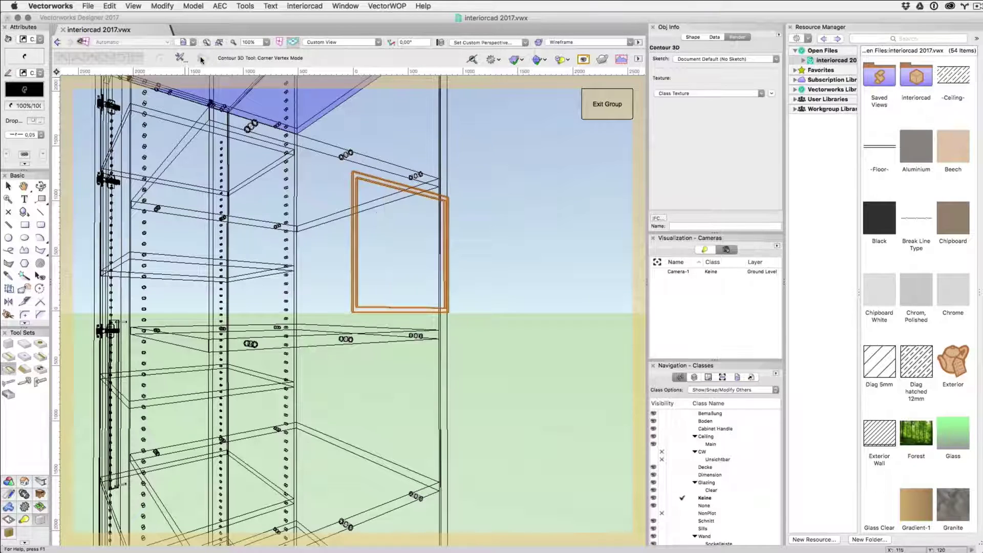
- Render the view in OpenGL and turn on 3D Details for the cabinet
{"action": "key", "text": "super+shift+g"}
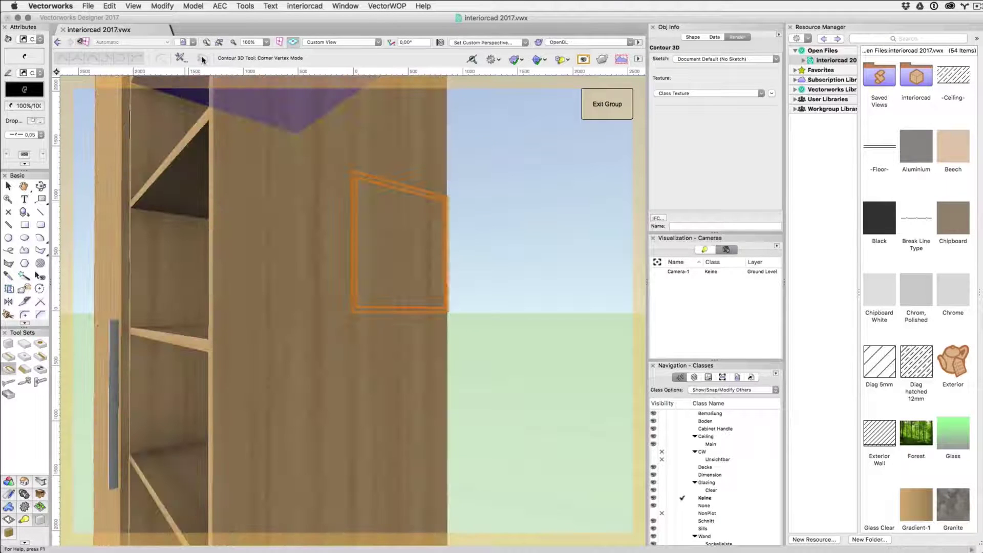
{"action": "key", "text": "x"}
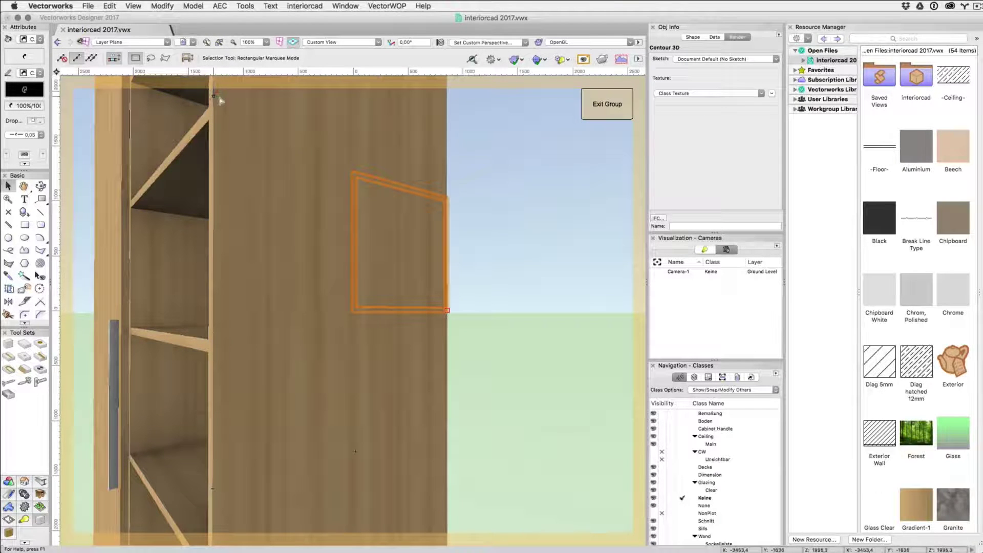
{"action": "left_click", "coordinate": [219, 99]}
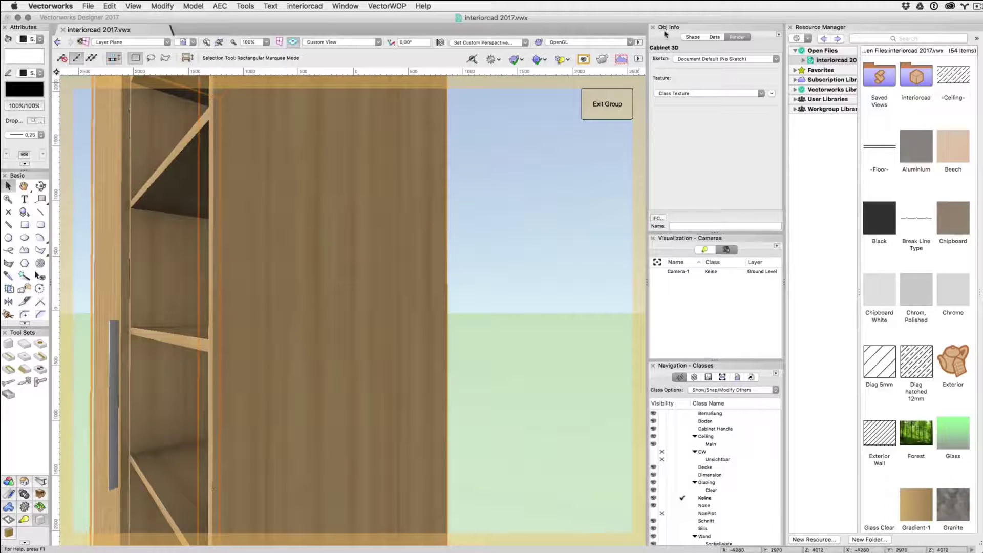
{"action": "left_click", "coordinate": [693, 37]}
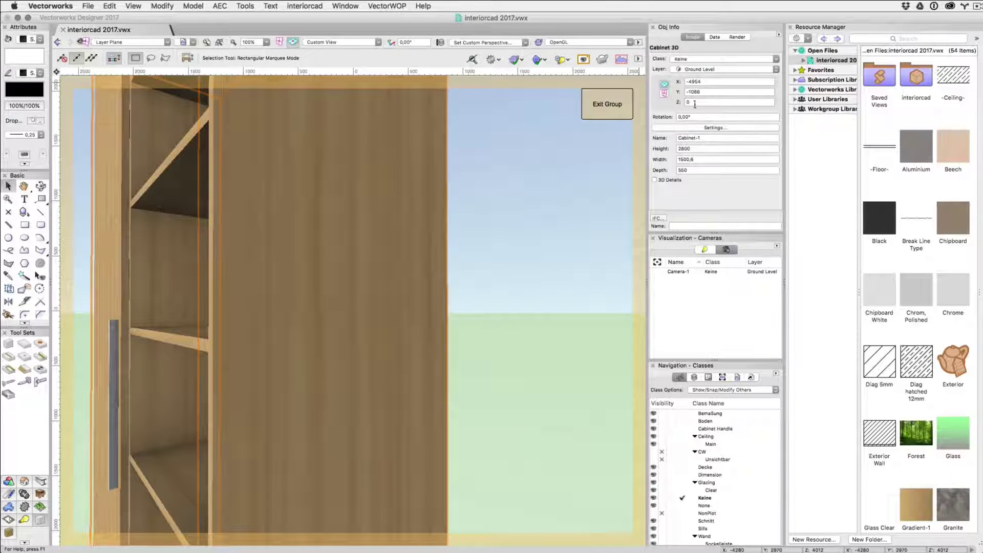
{"action": "left_click", "coordinate": [660, 181]}
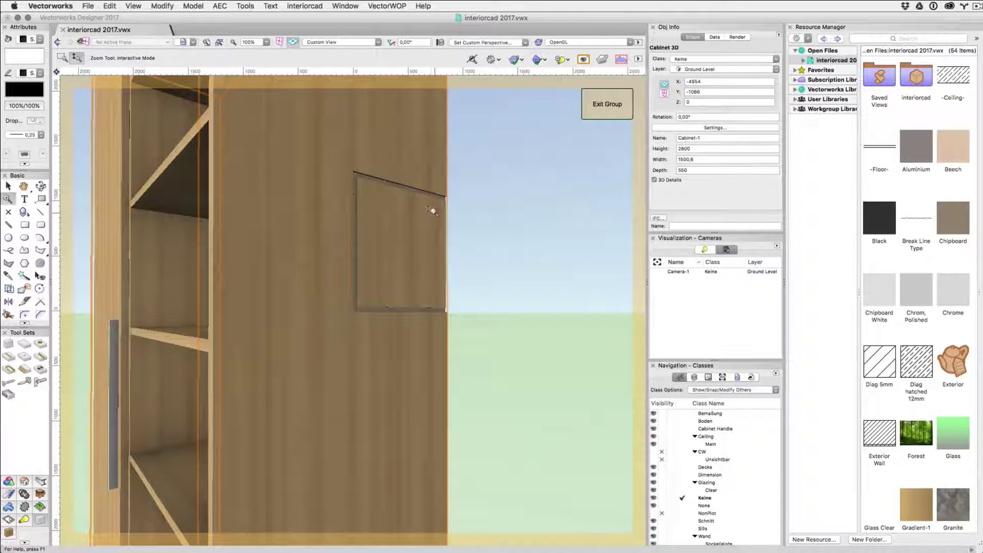
- Set the side panel contour's depth to 20 and its radius compensation to Left
{"action": "key", "text": "c"}
{"action": "left_click_drag", "start_coordinate": [431, 173], "coordinate": [432, 92]}
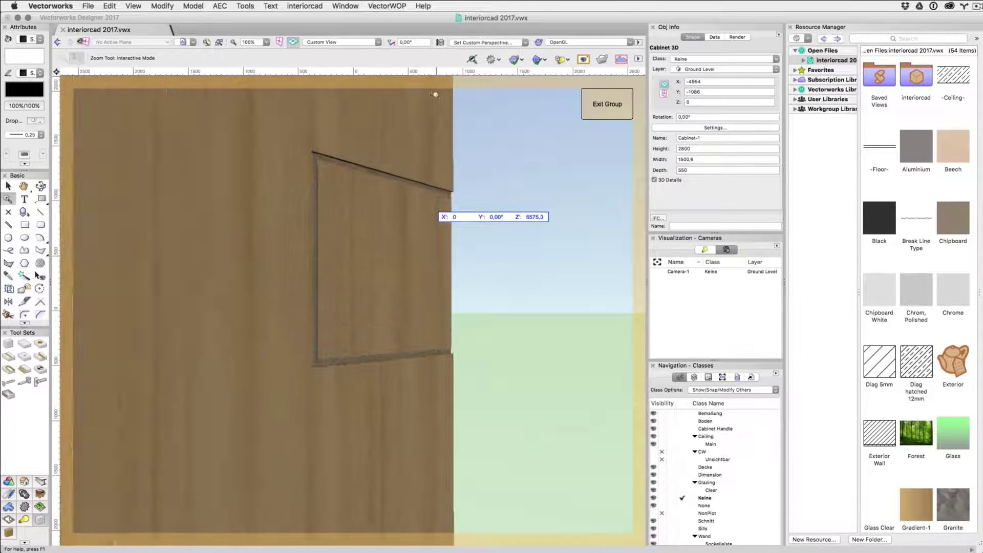
{"action": "key", "text": "x"}
{"action": "left_click", "coordinate": [412, 185]}
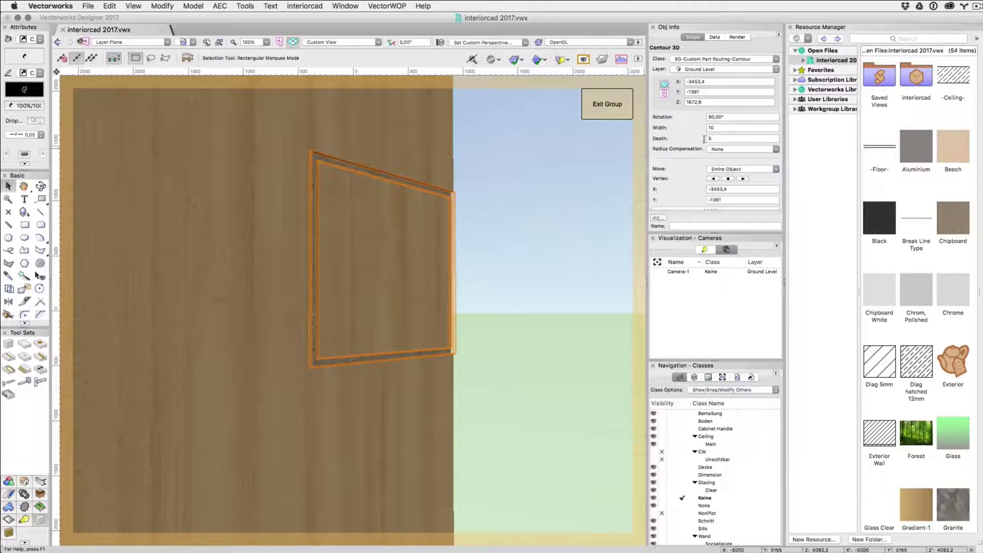
{"action": "double_click", "coordinate": [719, 138]}
{"action": "type", "text": "20"}
{"action": "key", "text": "Return"}
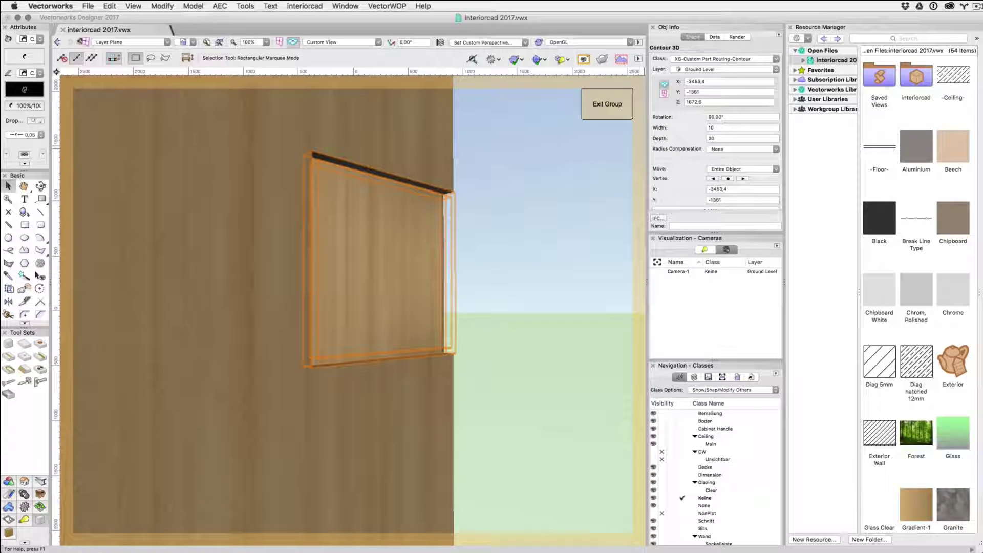
{"action": "left_click", "coordinate": [719, 149]}
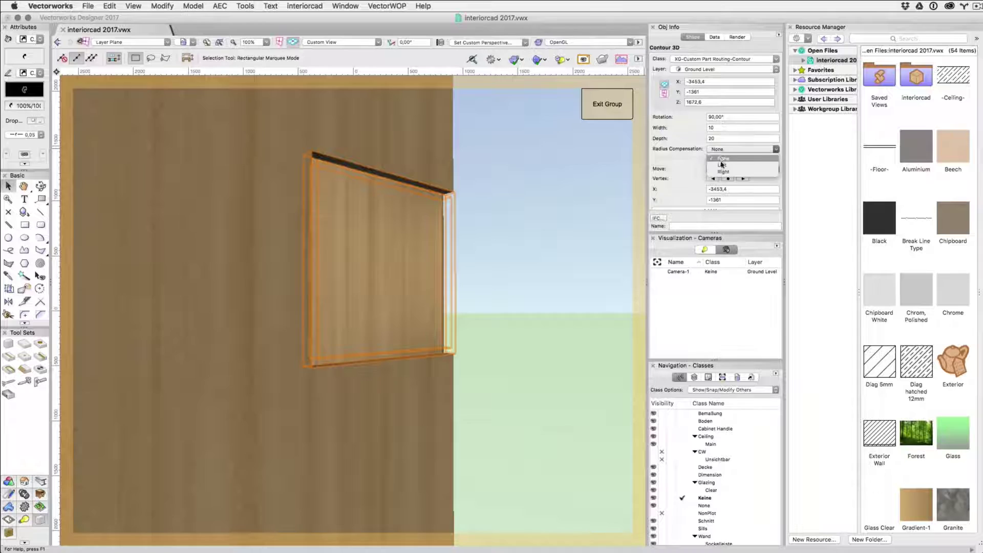
{"action": "left_click", "coordinate": [722, 167]}
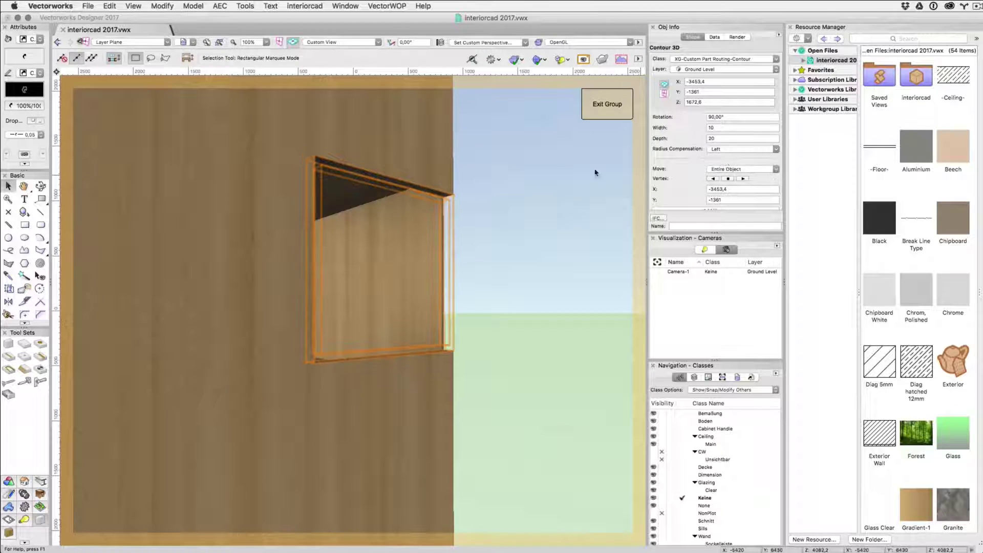
- Enlarge the side panel's contour cutout by moving its upper edge up and lower edge down, and switch the rendering to Wireframe
{"action": "double_click", "coordinate": [390, 186]}
{"action": "key", "text": "b"}
{"action": "left_click_drag", "start_coordinate": [392, 179], "coordinate": [366, 158]}
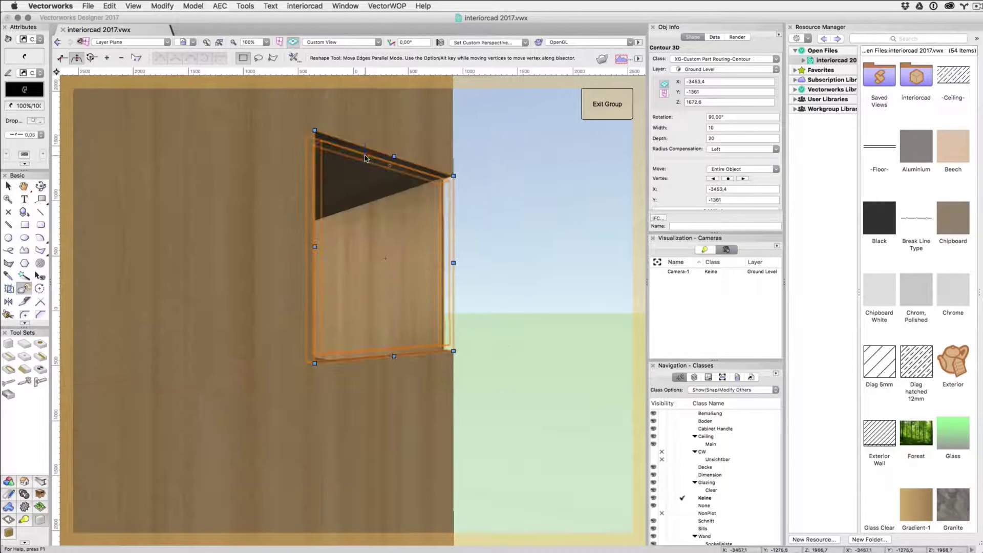
{"action": "left_click_drag", "start_coordinate": [394, 356], "coordinate": [394, 376]}
{"action": "key", "text": "b"}
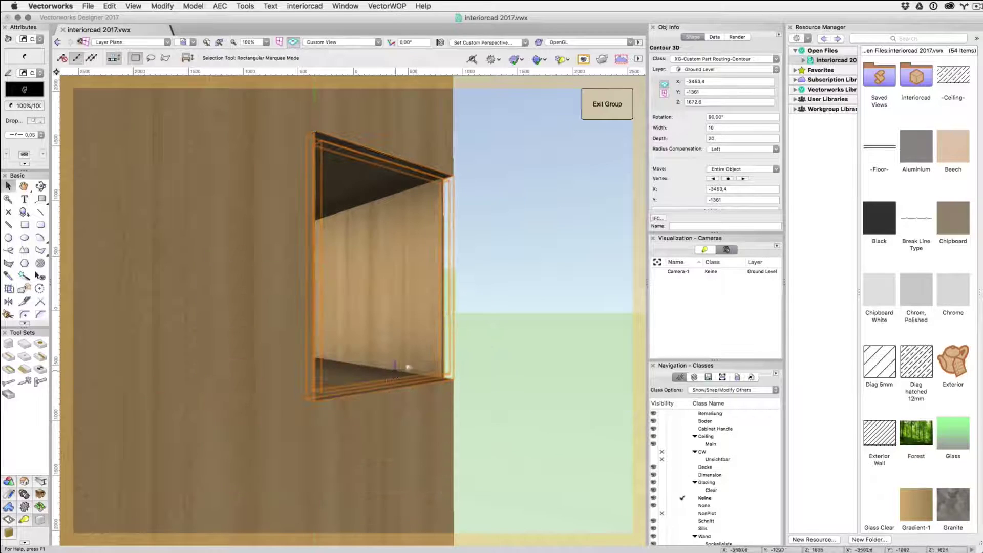
{"action": "left_click", "coordinate": [494, 331]}
{"action": "key", "text": "super+shift+w"}
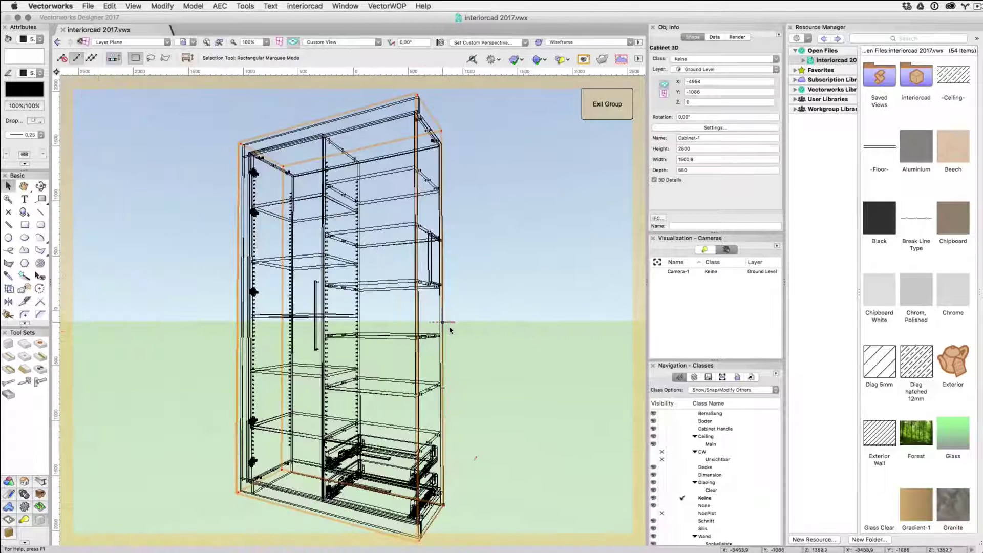
- Start the export of the cabinet as the current selection and choose woodWOP (4-6) as the NC output format in its production settings
{"action": "left_click", "coordinate": [294, 6]}
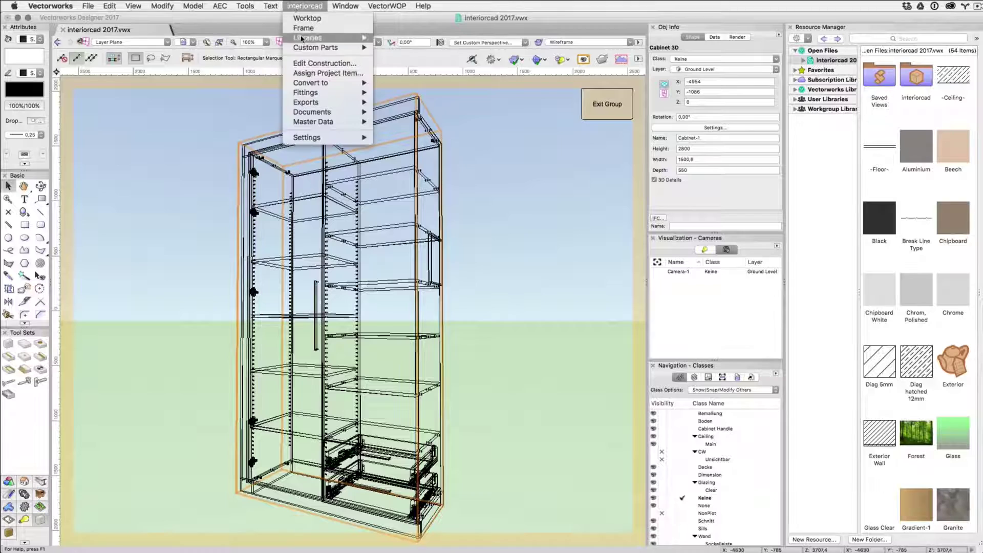
{"action": "mouse_move", "coordinate": [358, 102]}
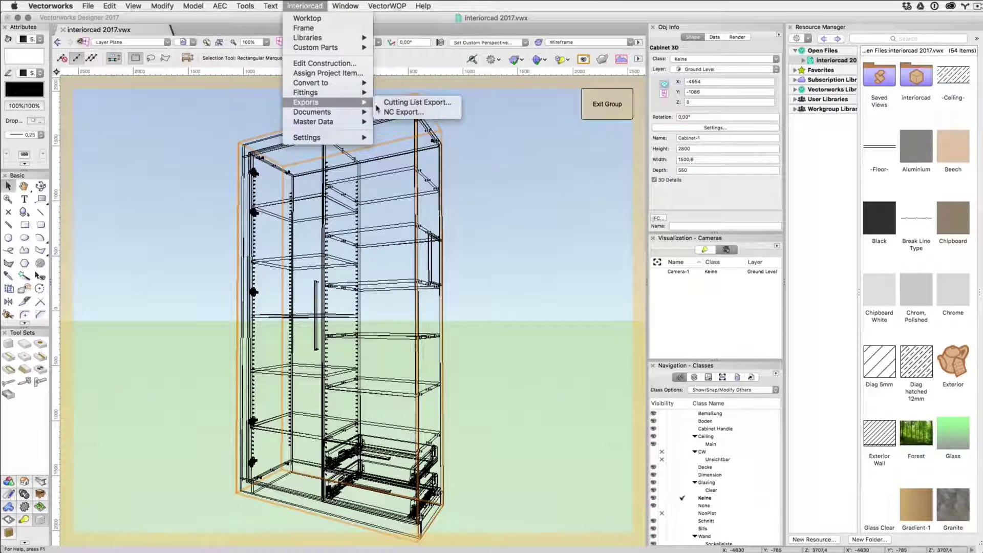
{"action": "left_click", "coordinate": [404, 102]}
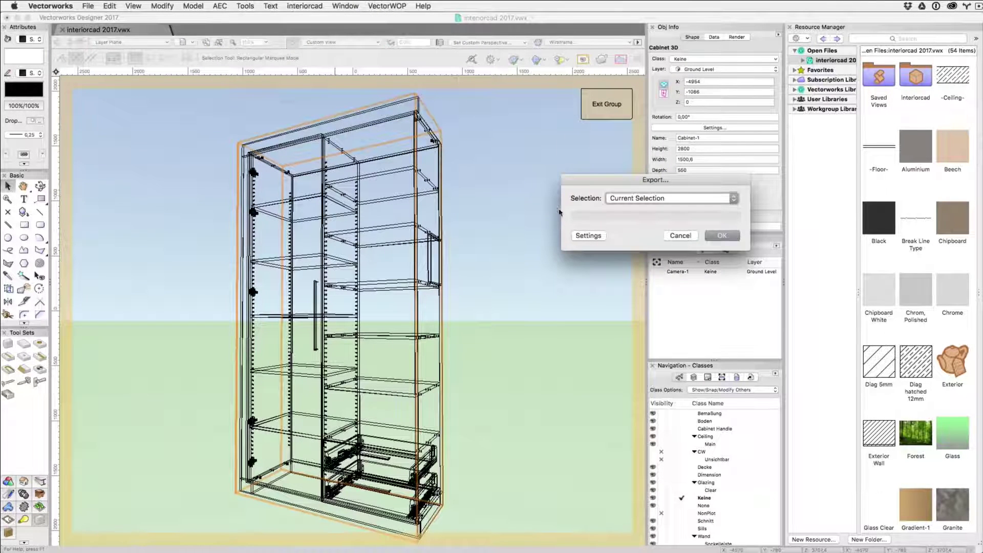
{"action": "left_click", "coordinate": [588, 236]}
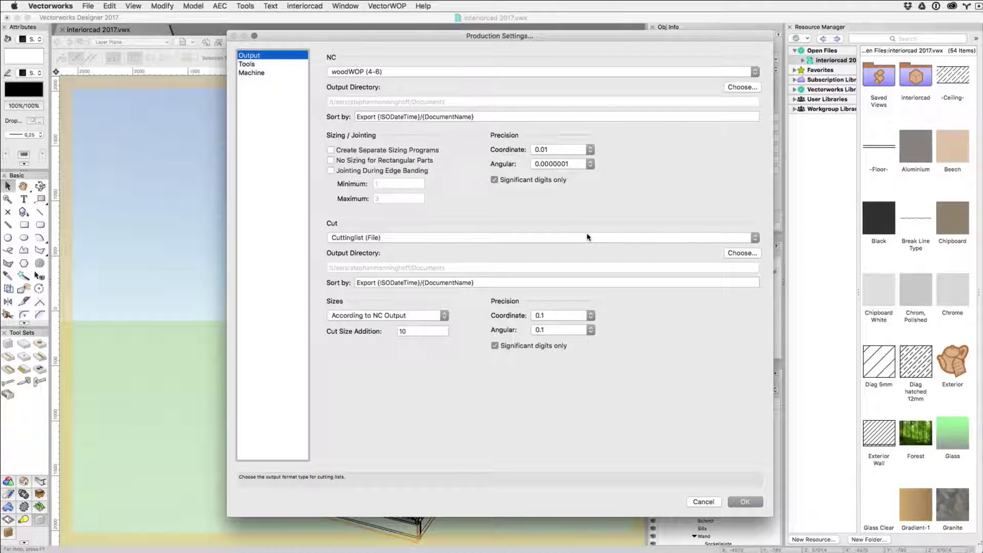
{"action": "left_click", "coordinate": [395, 71]}
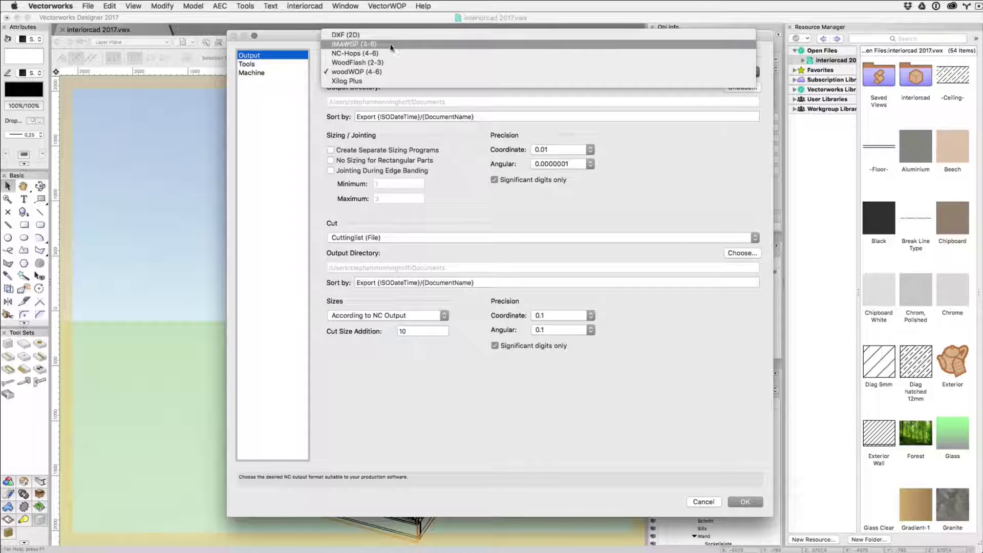
{"action": "left_click", "coordinate": [397, 72]}
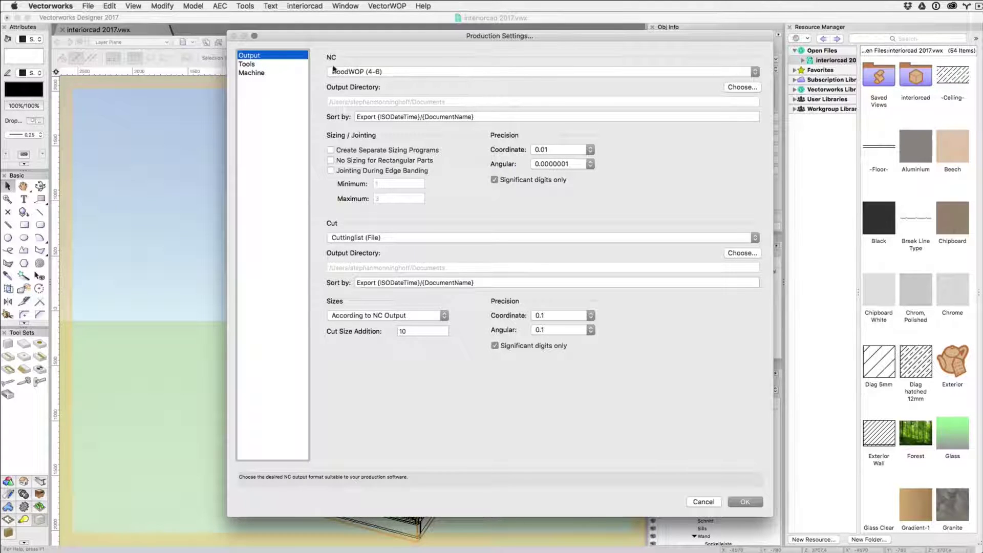
- Examine the router Fräser V (102), the drill Bohrer V 3 (v) and the machine configurations in the production settings
{"action": "left_click", "coordinate": [297, 65]}
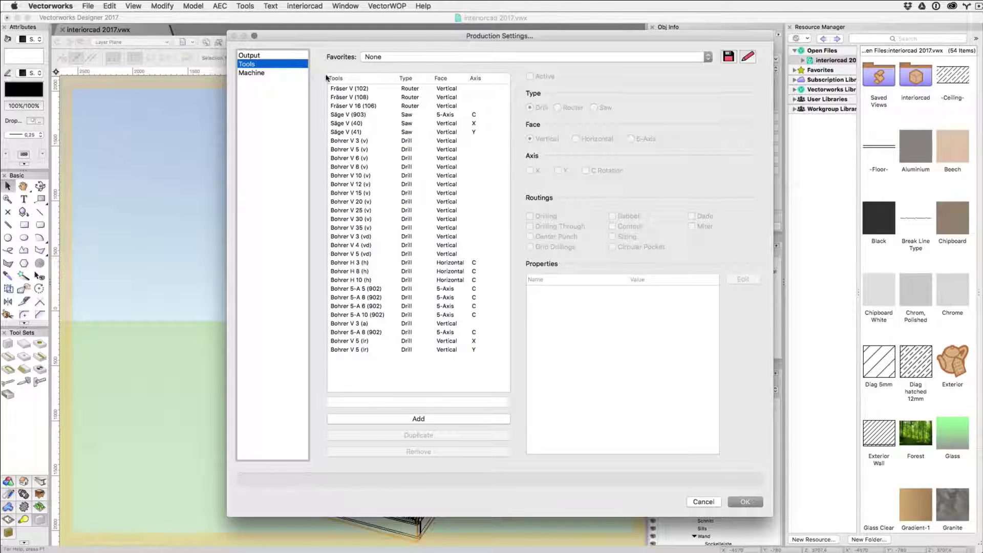
{"action": "left_click", "coordinate": [342, 90]}
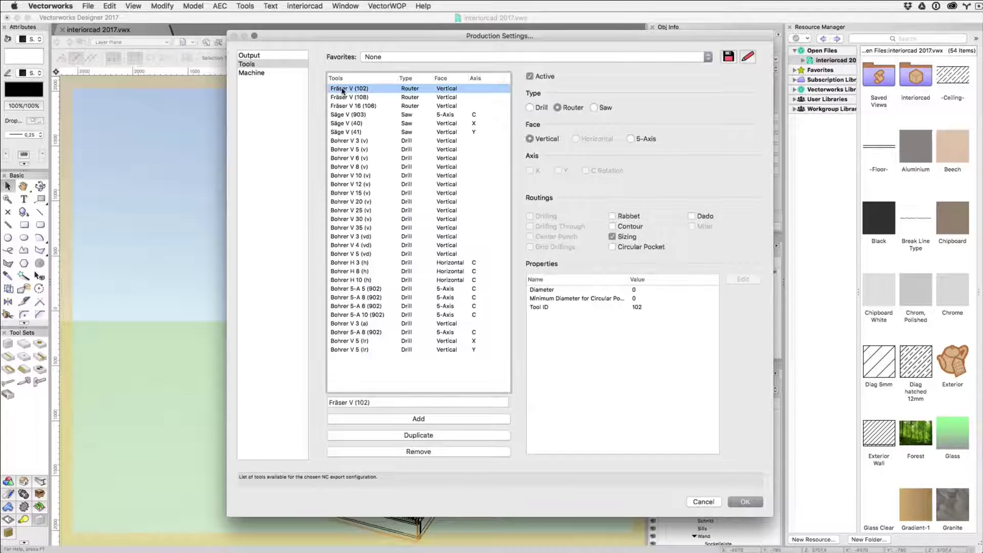
{"action": "left_click", "coordinate": [351, 142]}
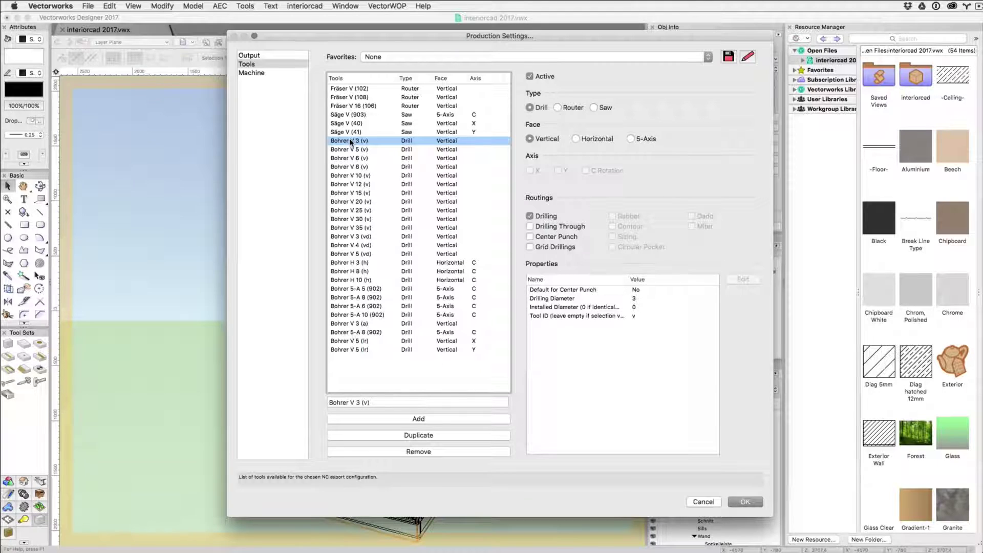
{"action": "left_click", "coordinate": [272, 74]}
{"action": "scroll", "coordinate": [371, 154], "scroll_direction": "down", "scroll_amount": 5}
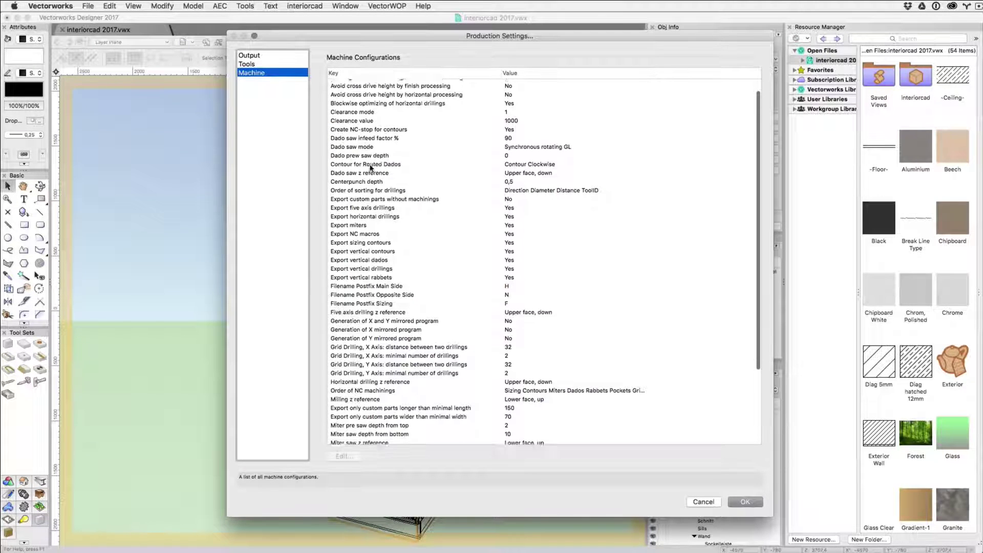
{"action": "scroll", "coordinate": [370, 185], "scroll_direction": "down", "scroll_amount": 4}
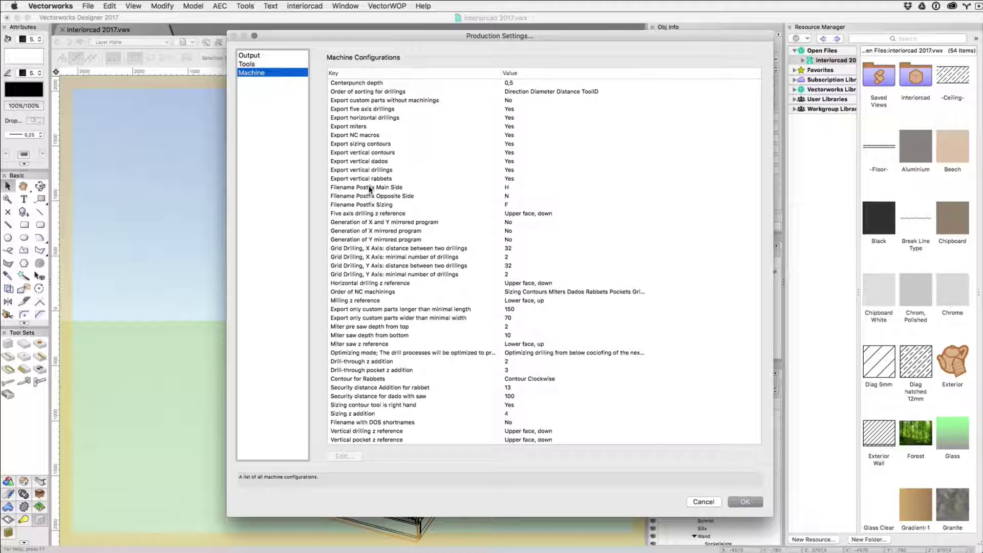
{"action": "left_click", "coordinate": [745, 502]}
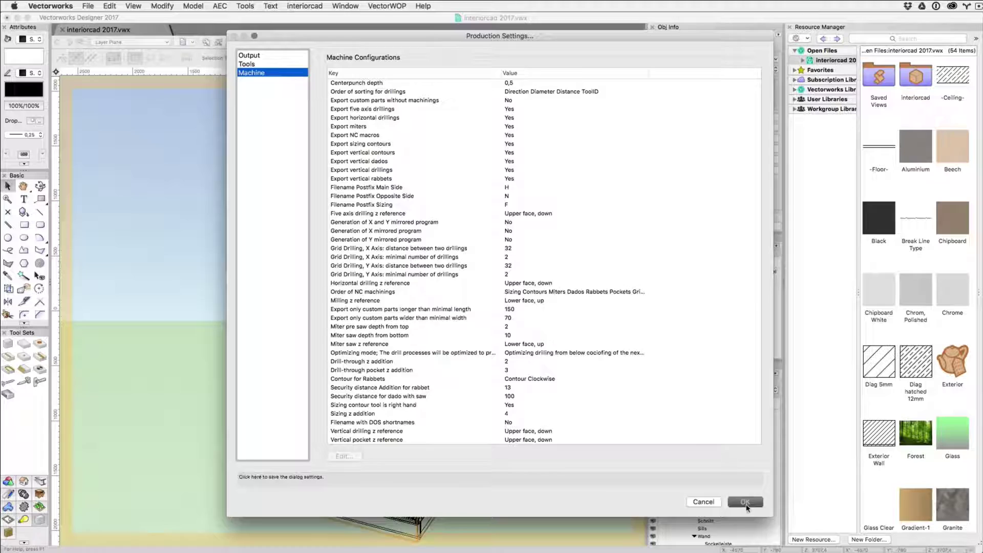
- Run the export for the selected cabinet and show the full list of files in the exported interiorcad 2017 folder
{"action": "left_click", "coordinate": [722, 236]}
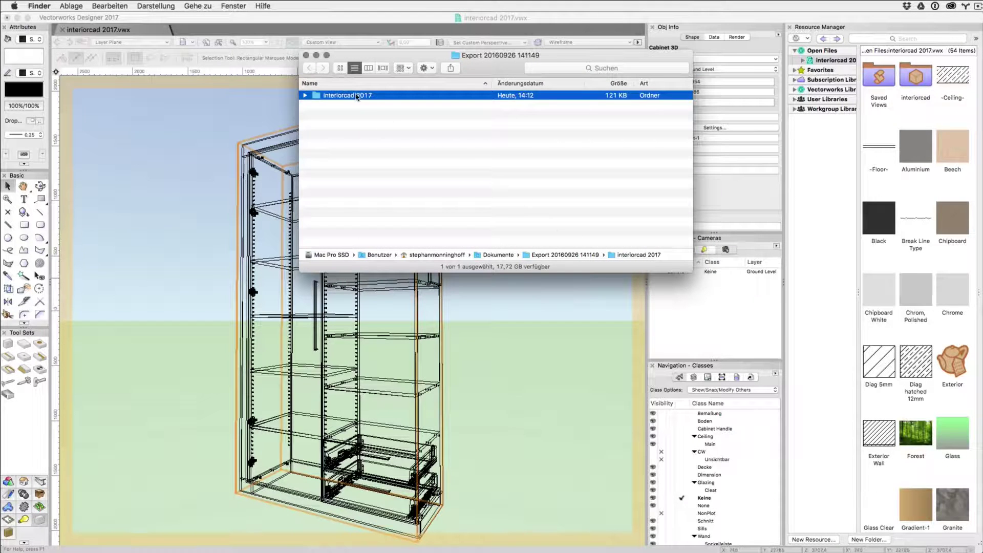
{"action": "double_click", "coordinate": [357, 97]}
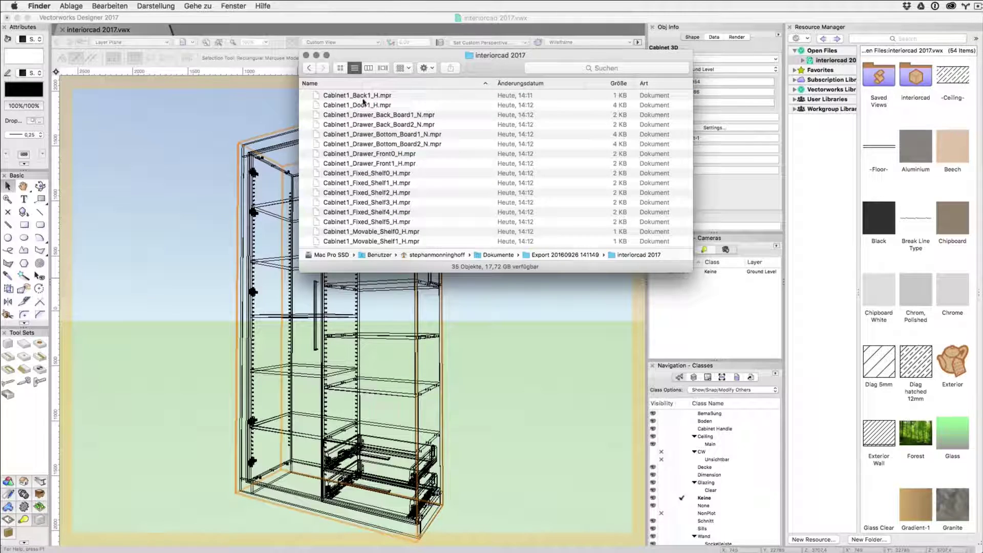
{"action": "left_click_drag", "start_coordinate": [516, 273], "coordinate": [533, 491]}
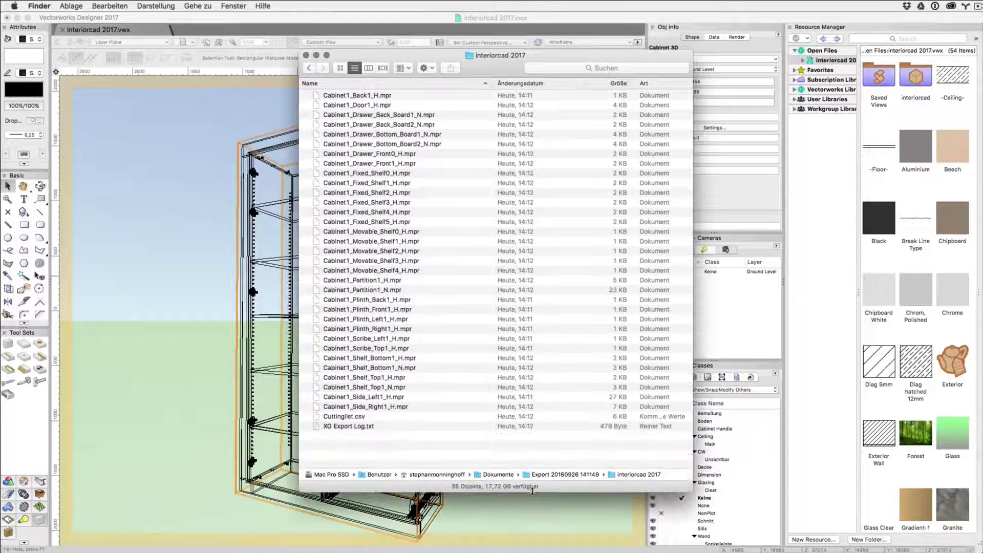
- Switch to woodWOP and open the exported Cabinet1_Side_Right1_H.mpr there, keeping the export folder beside the workpiece view
{"action": "key", "text": "ctrl+Right"}
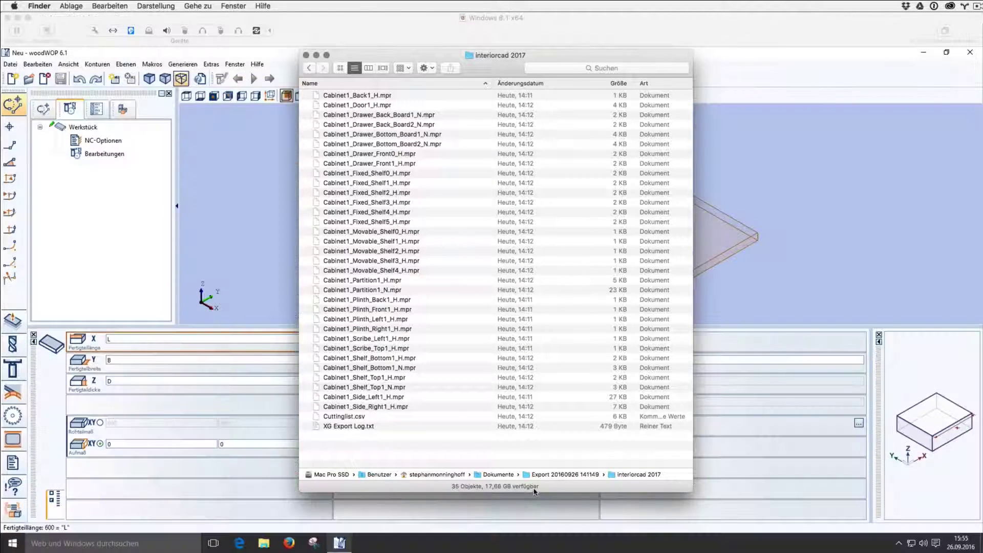
{"action": "left_click_drag", "start_coordinate": [481, 67], "coordinate": [763, 34]}
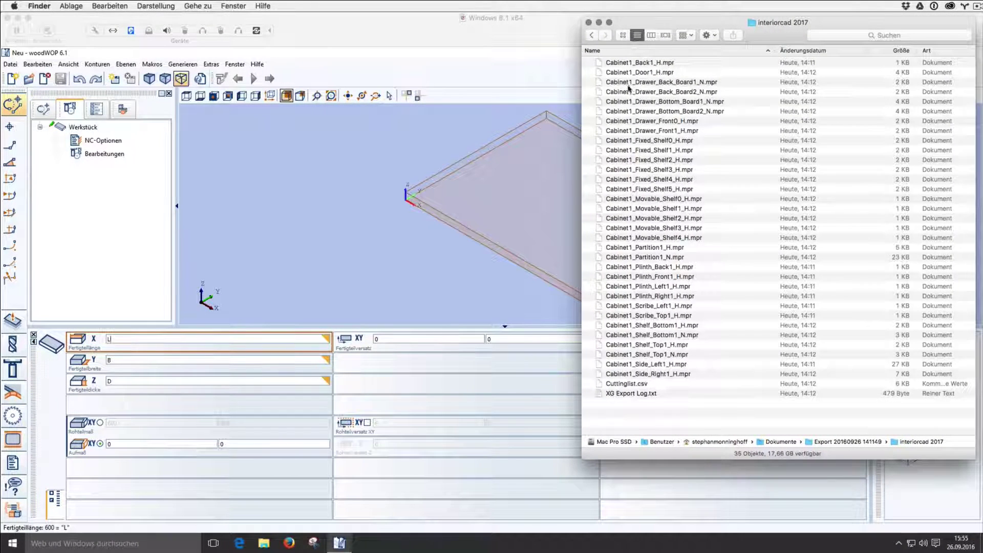
{"action": "left_click_drag", "start_coordinate": [632, 115], "coordinate": [493, 183]}
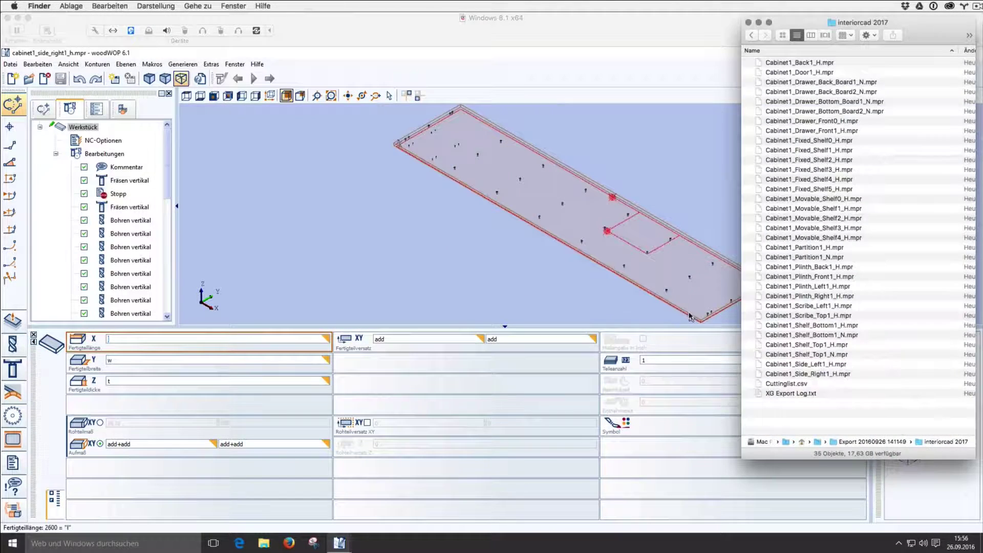
{"action": "left_click_drag", "start_coordinate": [798, 72], "coordinate": [614, 182]}
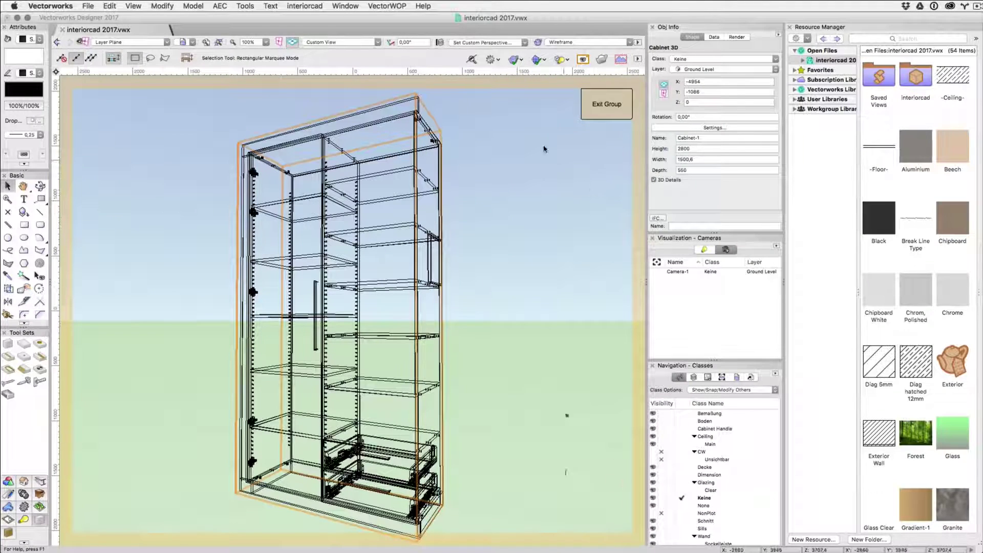
- Switch back to Vectorworks, create the Costing documents for the cabinet, and spread out the Material, Labor and Summary worksheets
{"action": "left_click", "coordinate": [316, 7]}
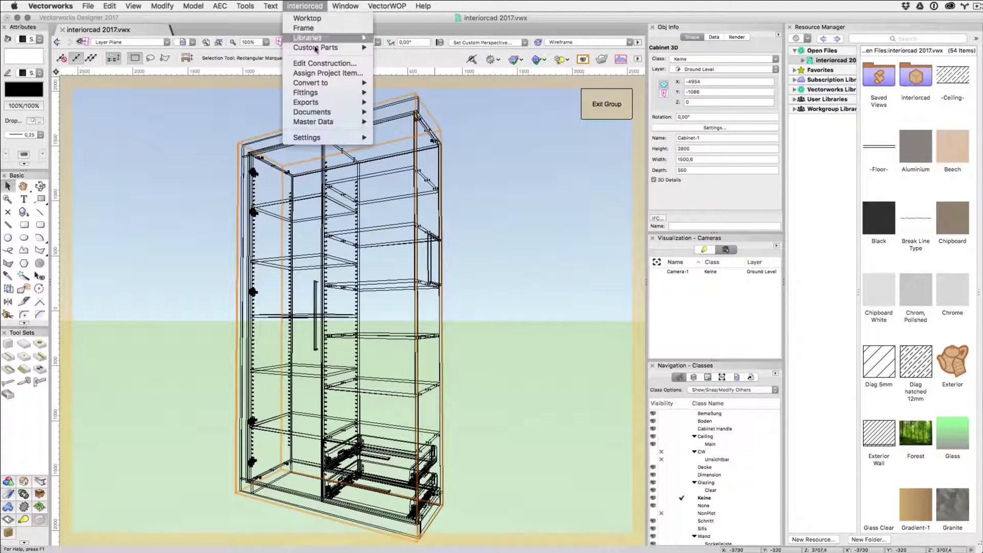
{"action": "mouse_move", "coordinate": [316, 116]}
{"action": "left_click", "coordinate": [399, 128]}
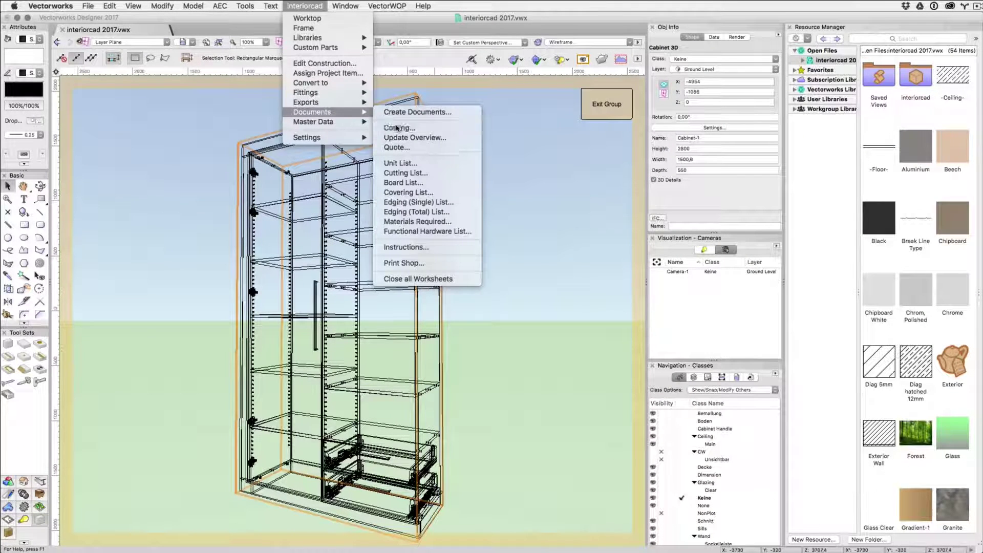
{"action": "left_click_drag", "start_coordinate": [238, 67], "coordinate": [817, 45]}
{"action": "left_click_drag", "start_coordinate": [361, 364], "coordinate": [691, 322]}
{"action": "left_click_drag", "start_coordinate": [485, 55], "coordinate": [764, 283]}
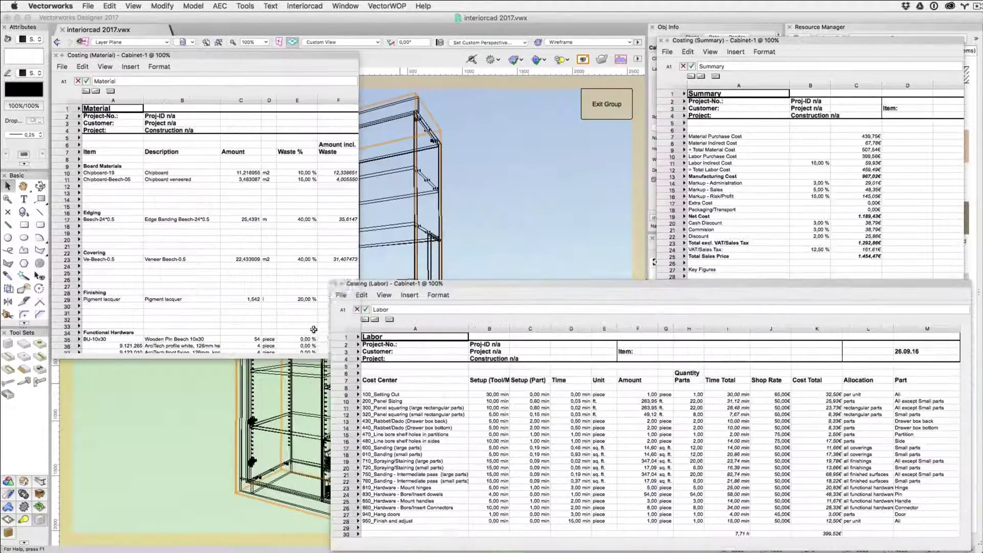